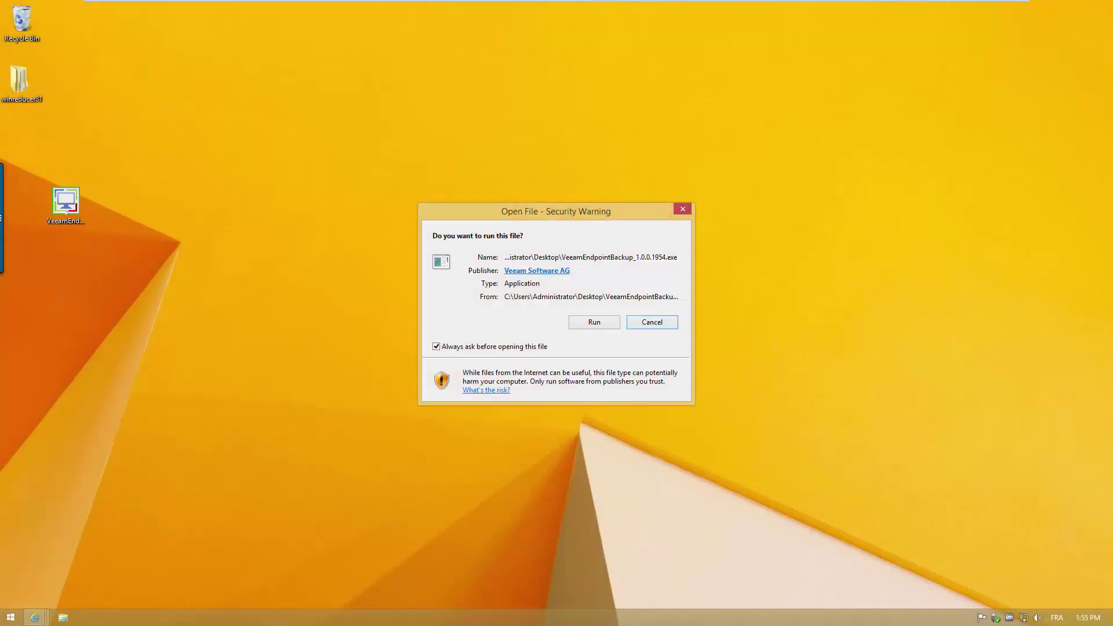
- Run the Veeam Endpoint Backup installer, accept the licence agreement and install it
{"action": "left_click", "coordinate": [579, 320]}
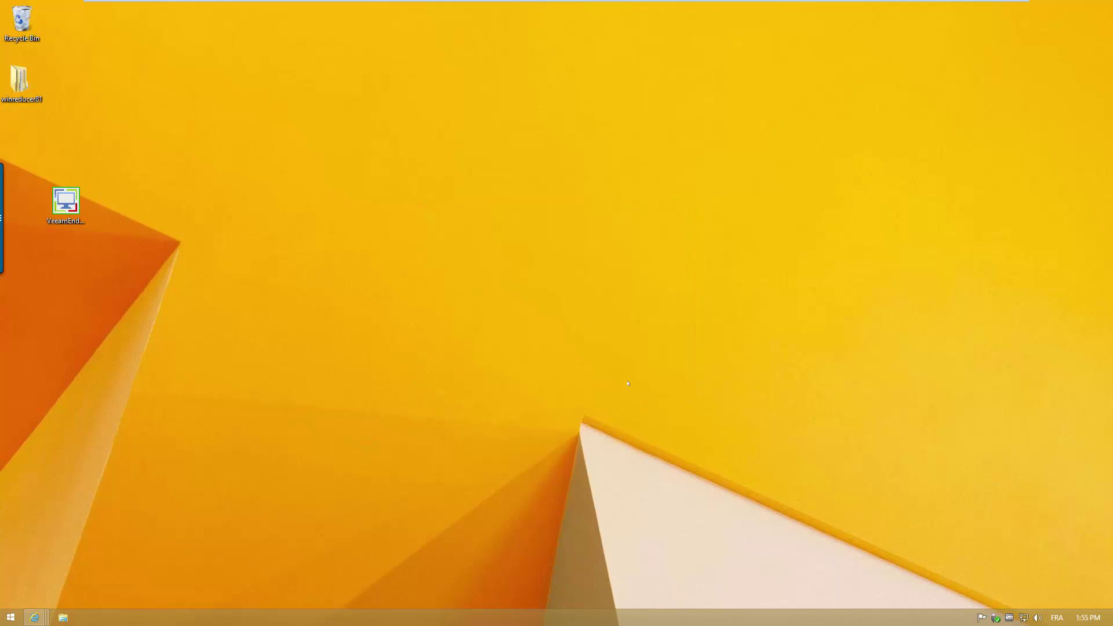
{"action": "left_click", "coordinate": [468, 375]}
{"action": "left_click", "coordinate": [549, 404]}
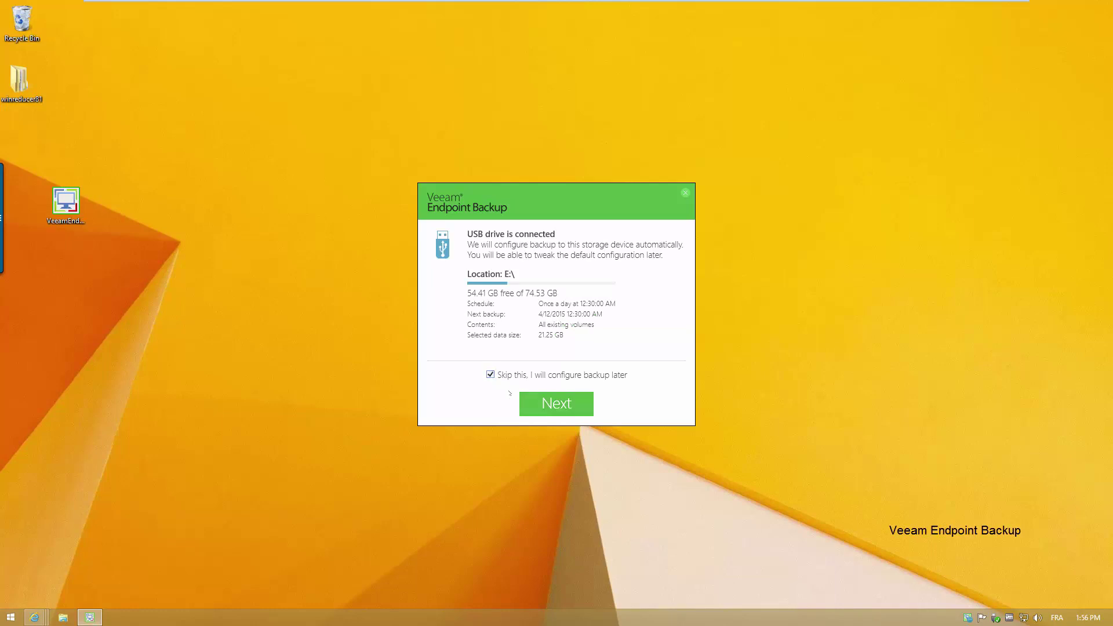
- Finish installing and choose the F:\ veeam USB drive as the recovery media
{"action": "left_click", "coordinate": [539, 403]}
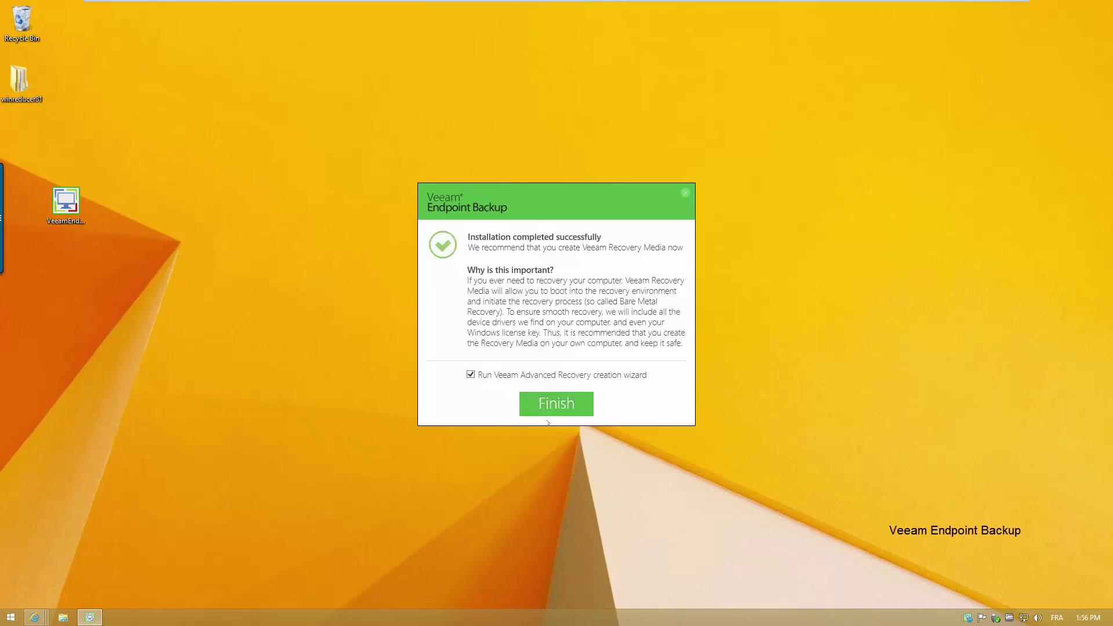
{"action": "left_click", "coordinate": [547, 408]}
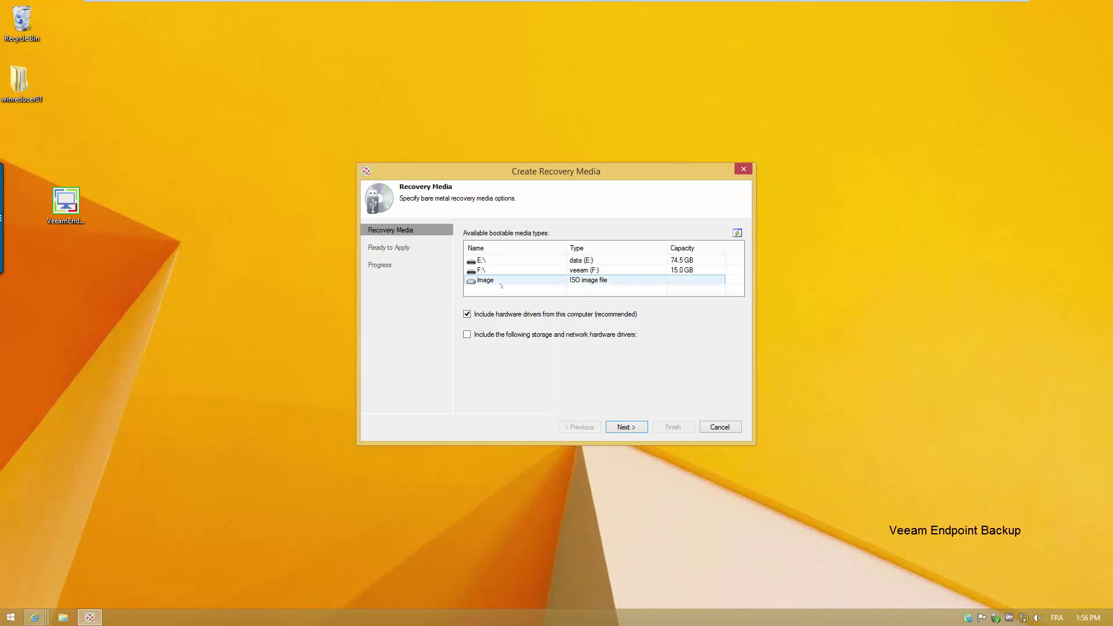
{"action": "left_click", "coordinate": [594, 271]}
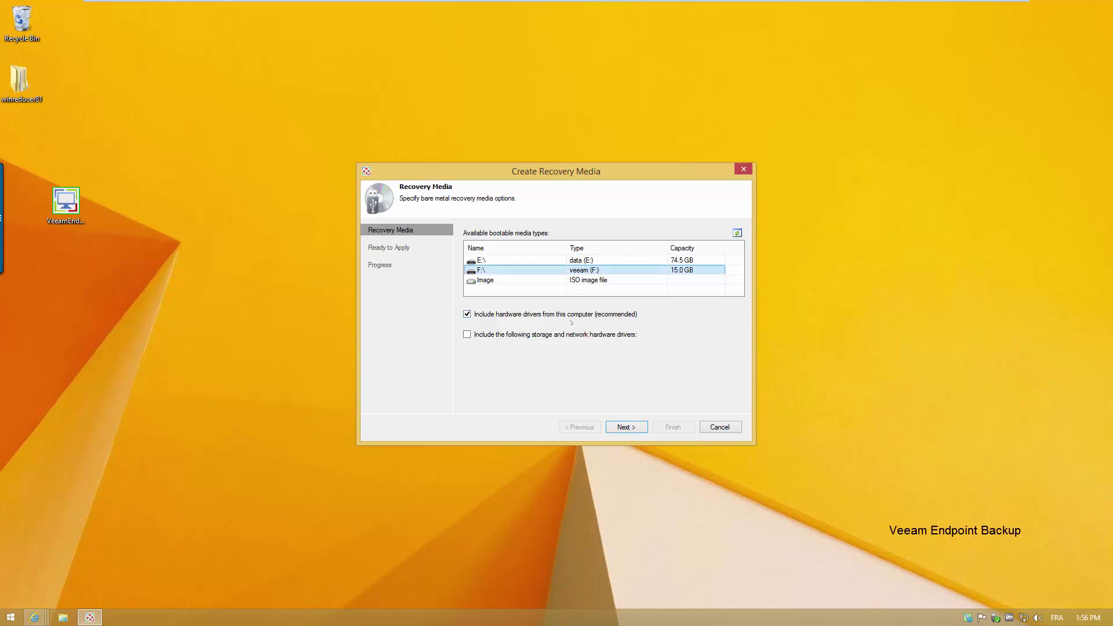
{"action": "left_click", "coordinate": [627, 428]}
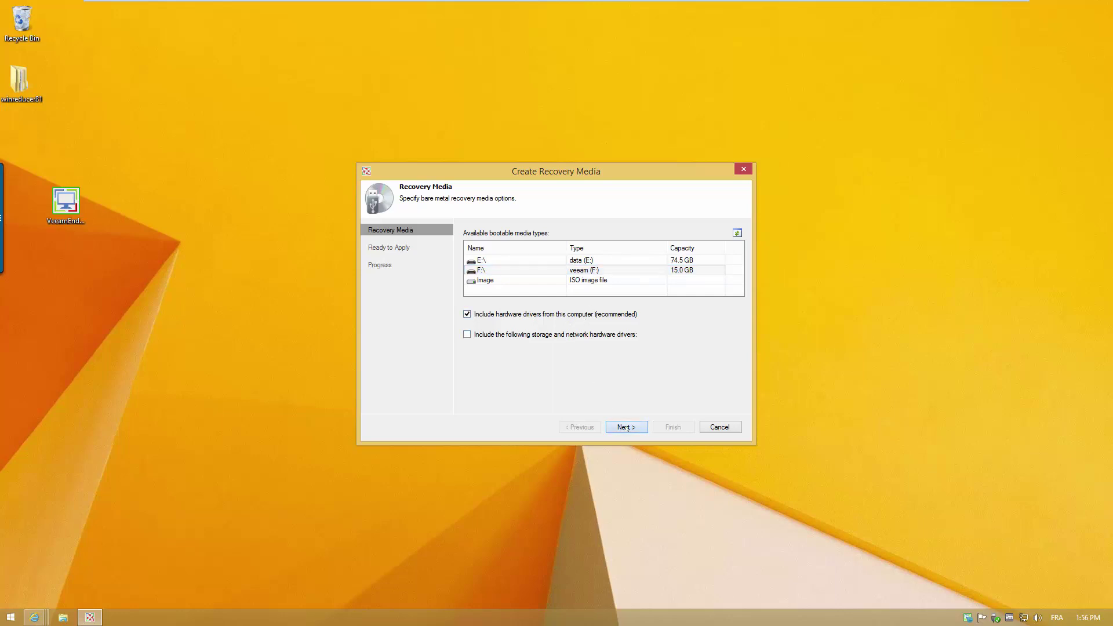
- Confirm formatting the USB disk and start creating the recovery media
{"action": "left_click", "coordinate": [578, 329]}
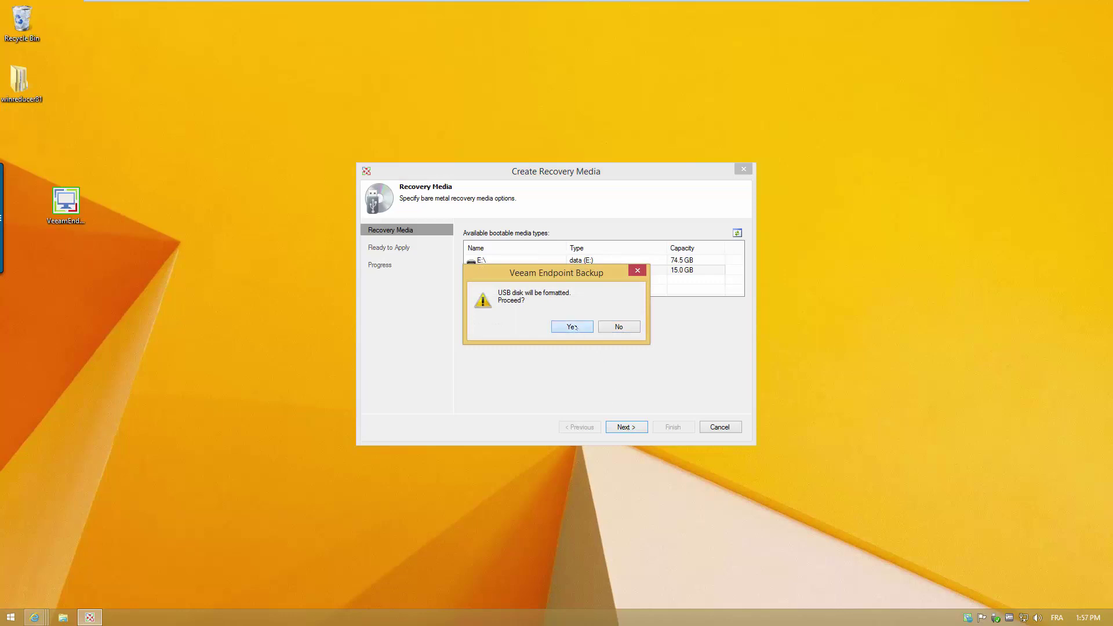
{"action": "left_click", "coordinate": [628, 427]}
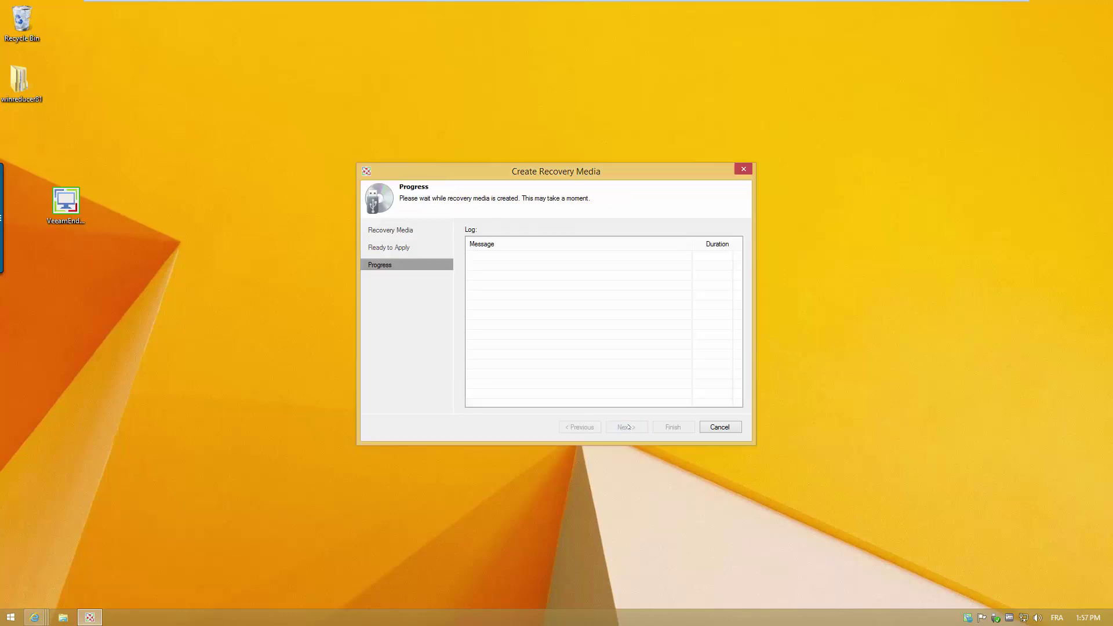
{"action": "left_click", "coordinate": [63, 618]}
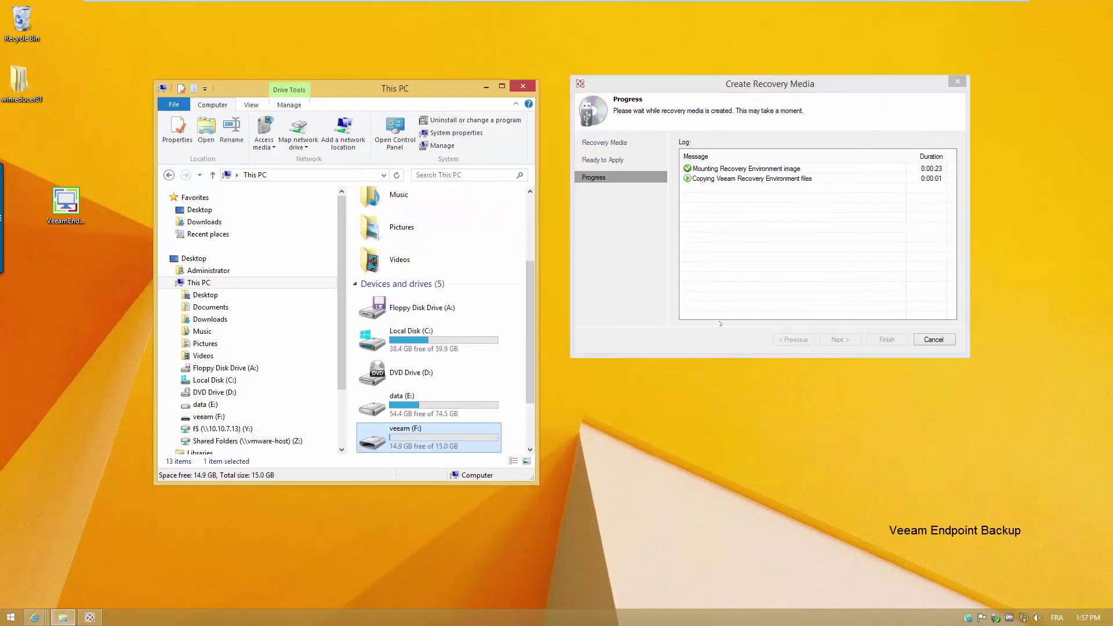
{"action": "left_click", "coordinate": [720, 324]}
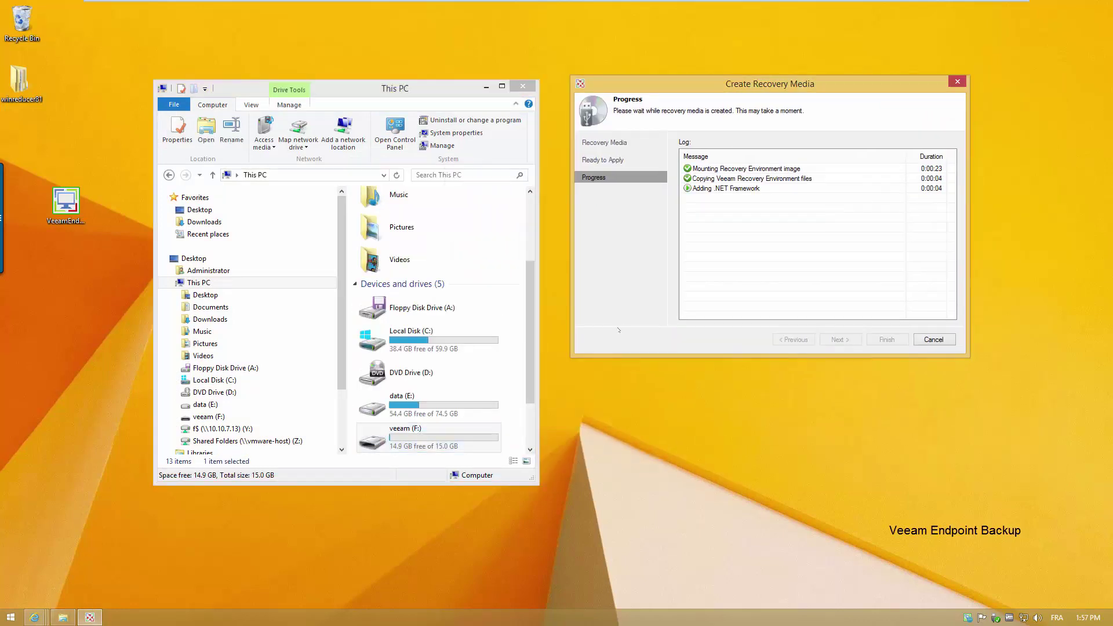
- Browse the new VEEAMRE (F:) drive's efi folder, then close the finished recovery media wizard
{"action": "left_click_drag", "start_coordinate": [539, 485], "coordinate": [553, 581]}
{"action": "left_click", "coordinate": [626, 324]}
{"action": "double_click", "coordinate": [409, 350]}
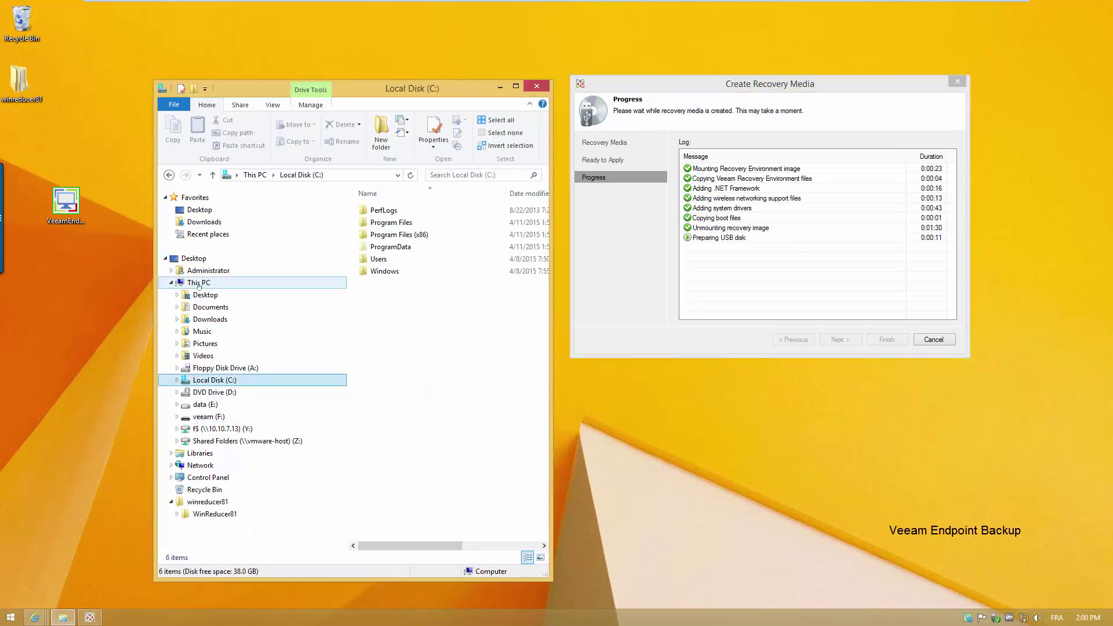
{"action": "left_click", "coordinate": [213, 417]}
{"action": "left_click", "coordinate": [288, 439]}
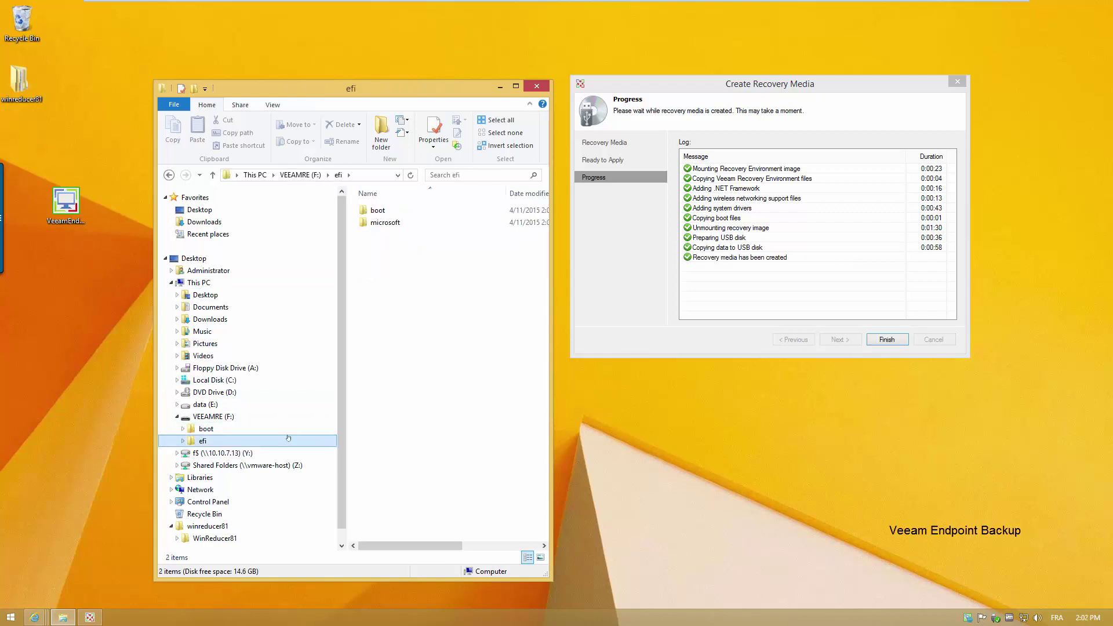
{"action": "left_click", "coordinate": [881, 342]}
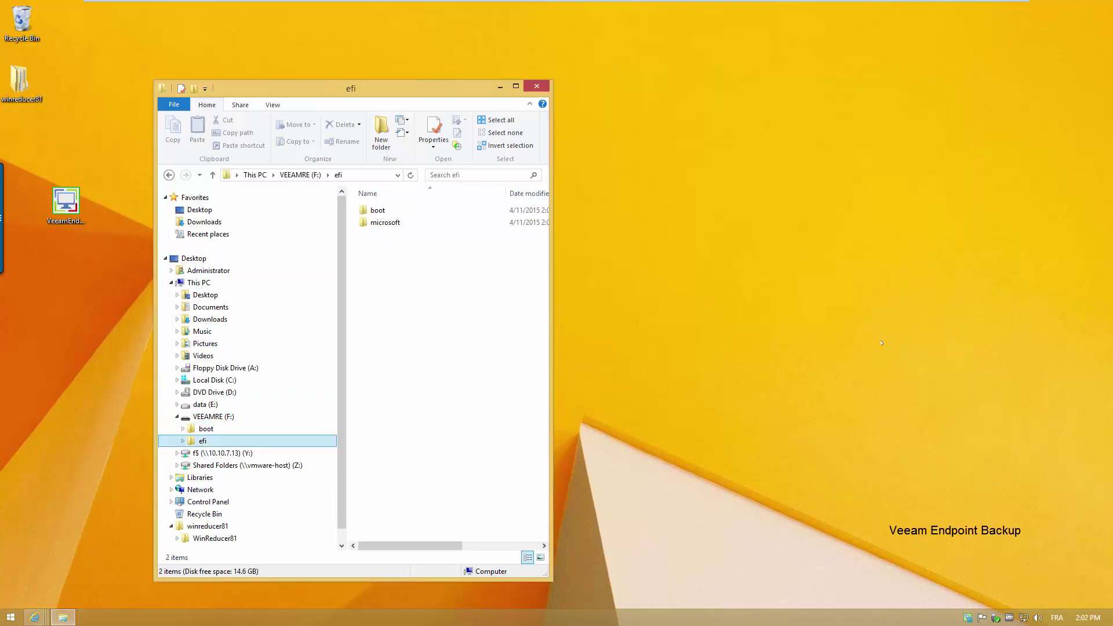
- Set up a volume-level backup job that includes Local Disk (C:)
{"action": "double_click", "coordinate": [969, 618]}
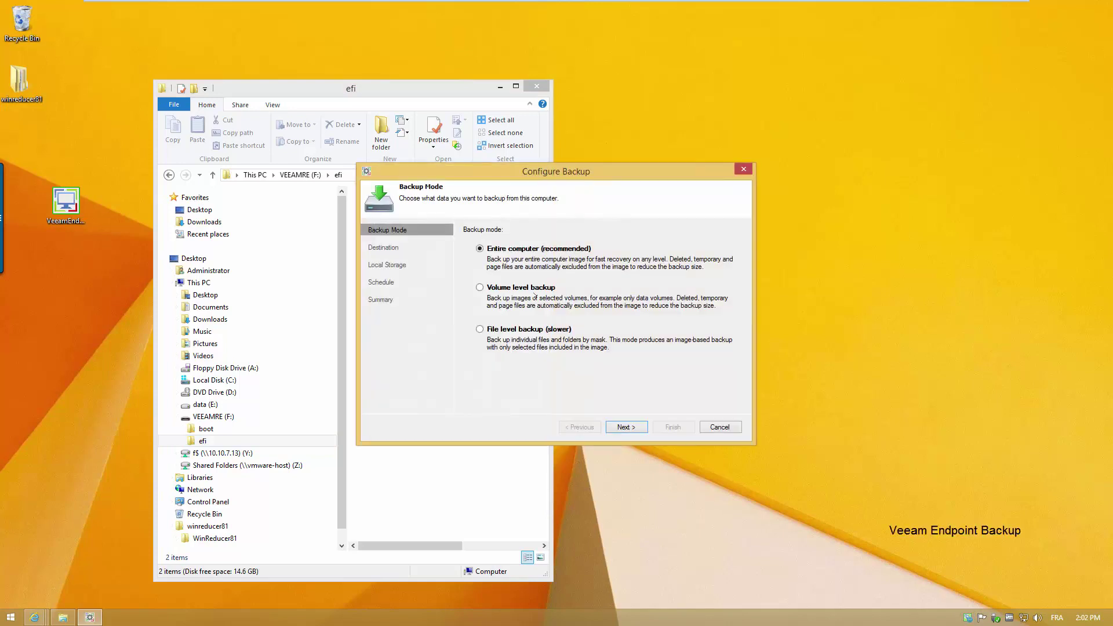
{"action": "left_click", "coordinate": [532, 288]}
{"action": "left_click", "coordinate": [621, 428]}
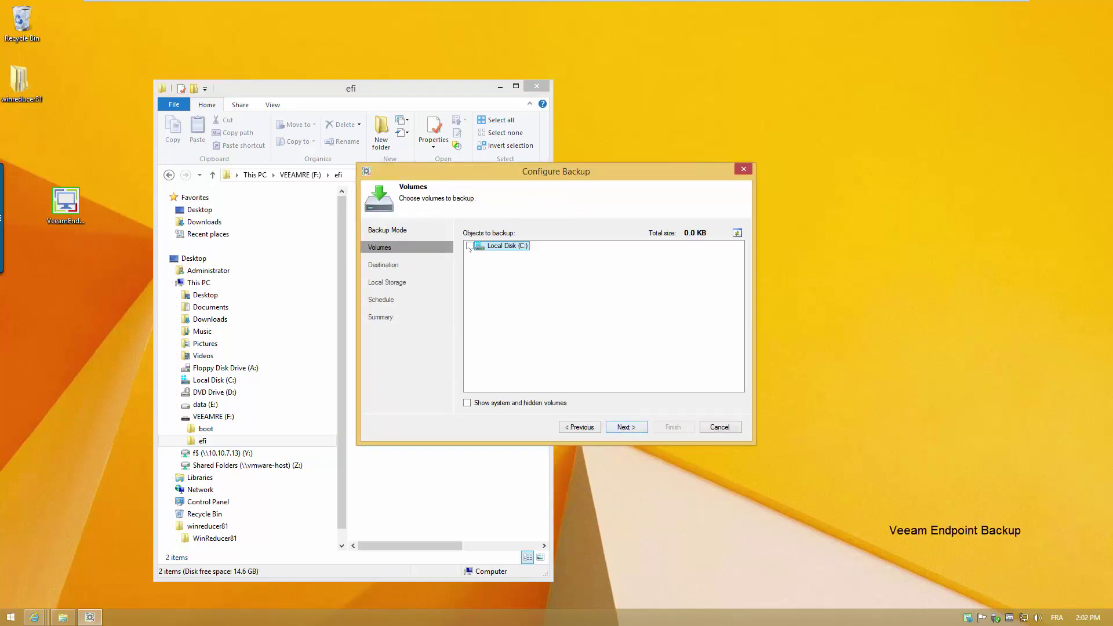
{"action": "left_click", "coordinate": [469, 246]}
{"action": "left_click", "coordinate": [481, 404]}
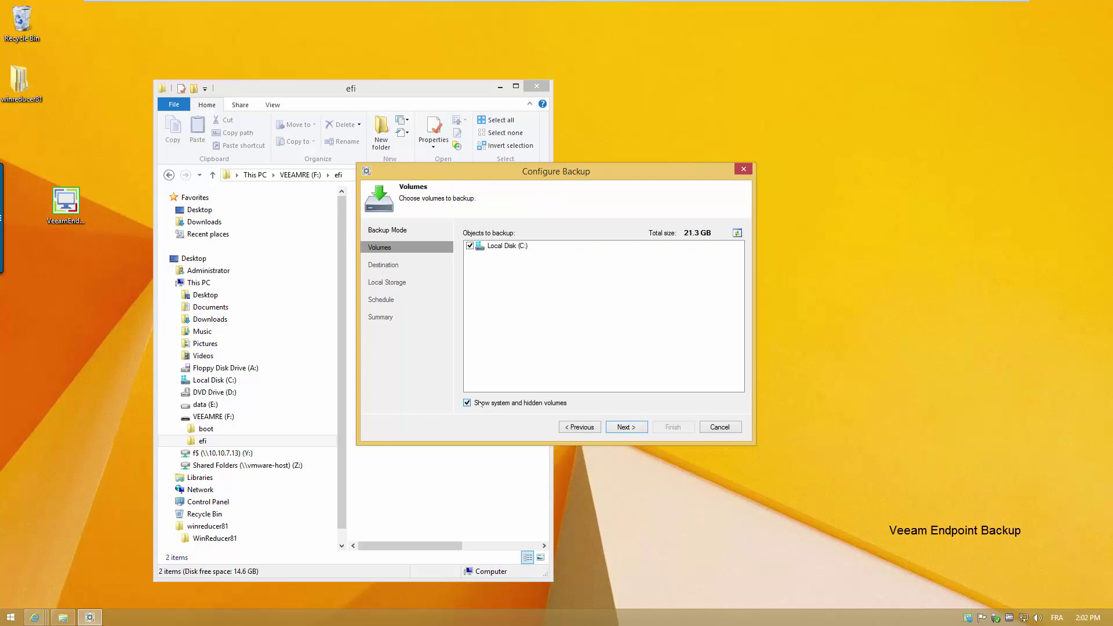
{"action": "left_click", "coordinate": [623, 427]}
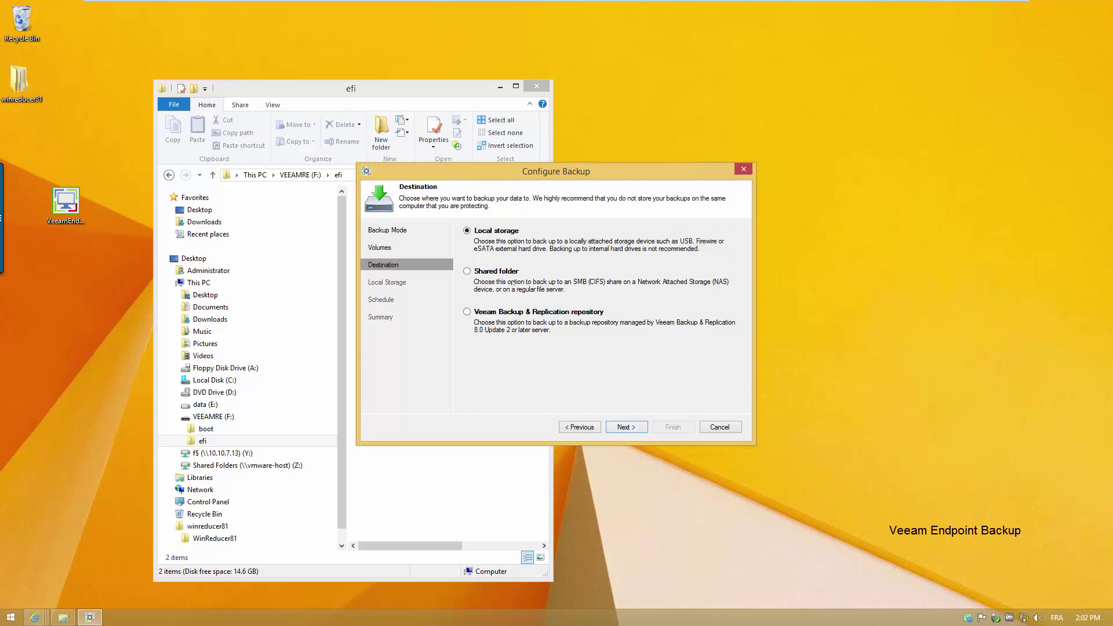
- Target local storage on data (E:) with 14-day retention and a daily 12:30 AM schedule
{"action": "left_click", "coordinate": [625, 427]}
{"action": "left_click", "coordinate": [493, 271]}
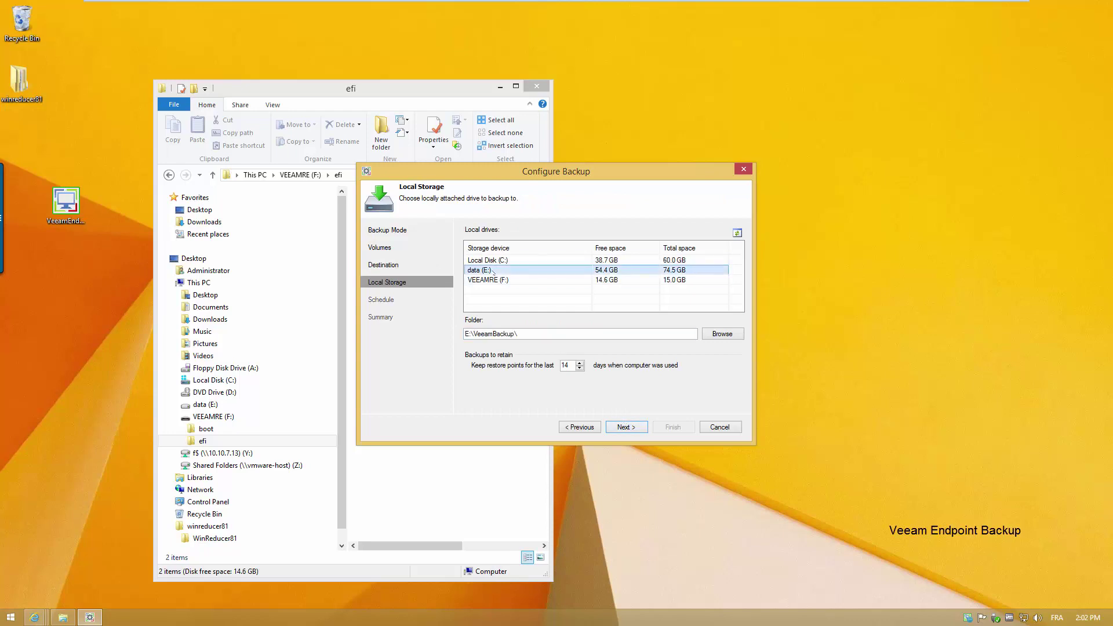
{"action": "key", "text": "Tab"}
{"action": "key", "text": "Tab"}
{"action": "key", "text": "Tab"}
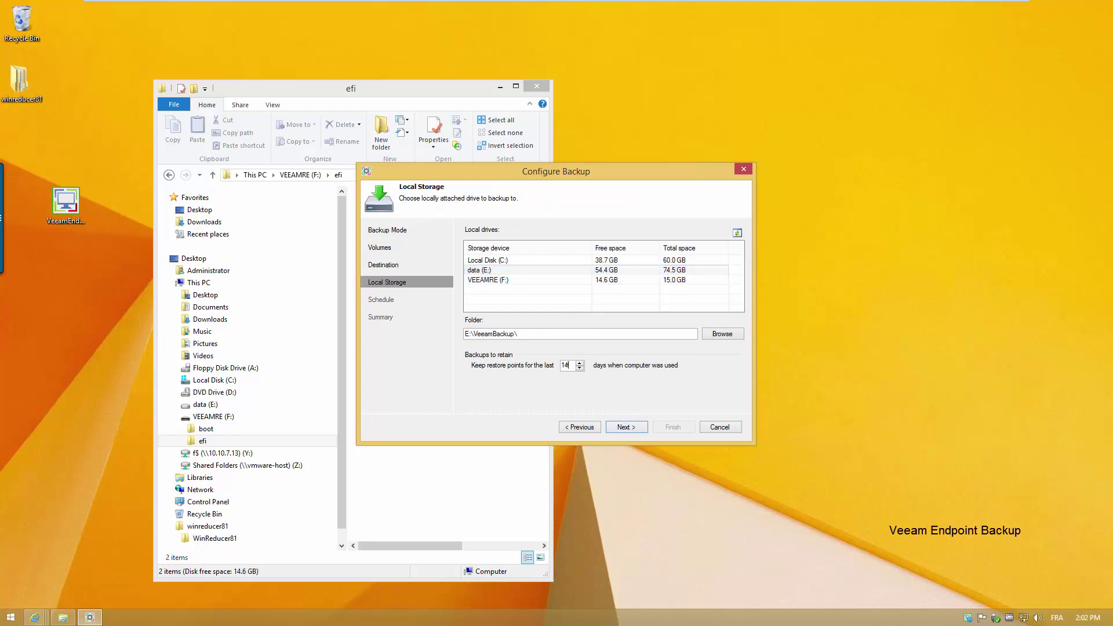
{"action": "left_click", "coordinate": [637, 427]}
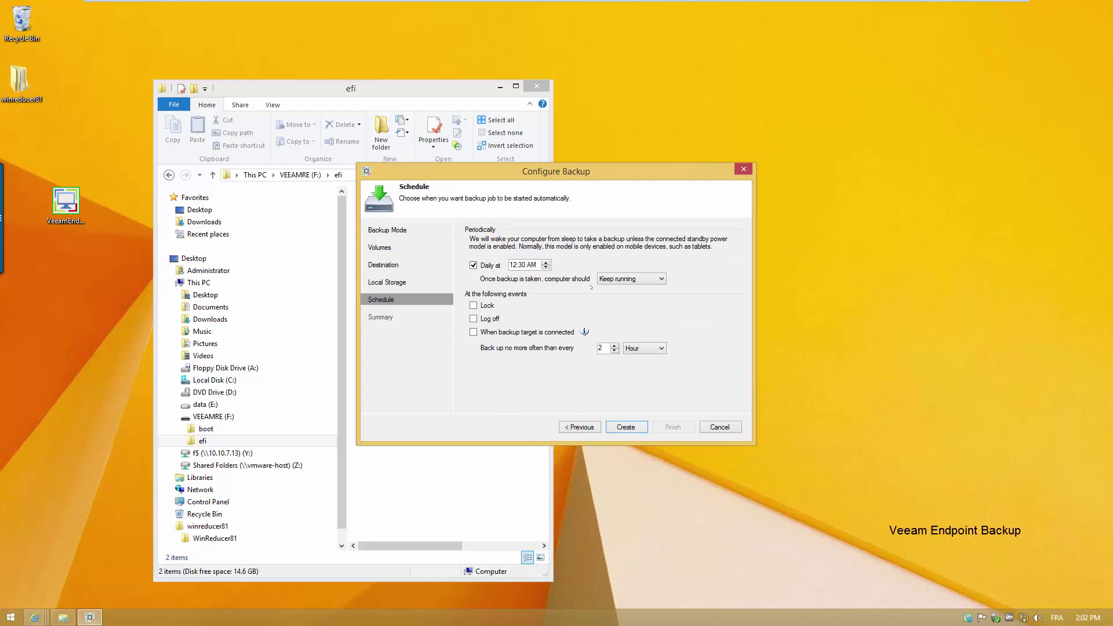
{"action": "left_click", "coordinate": [613, 281]}
{"action": "left_click", "coordinate": [615, 286]}
{"action": "left_click", "coordinate": [643, 349]}
{"action": "left_click", "coordinate": [642, 356]}
- Create the backup job to run the first backup, then show data (E:) in Explorer
{"action": "left_click", "coordinate": [638, 427]}
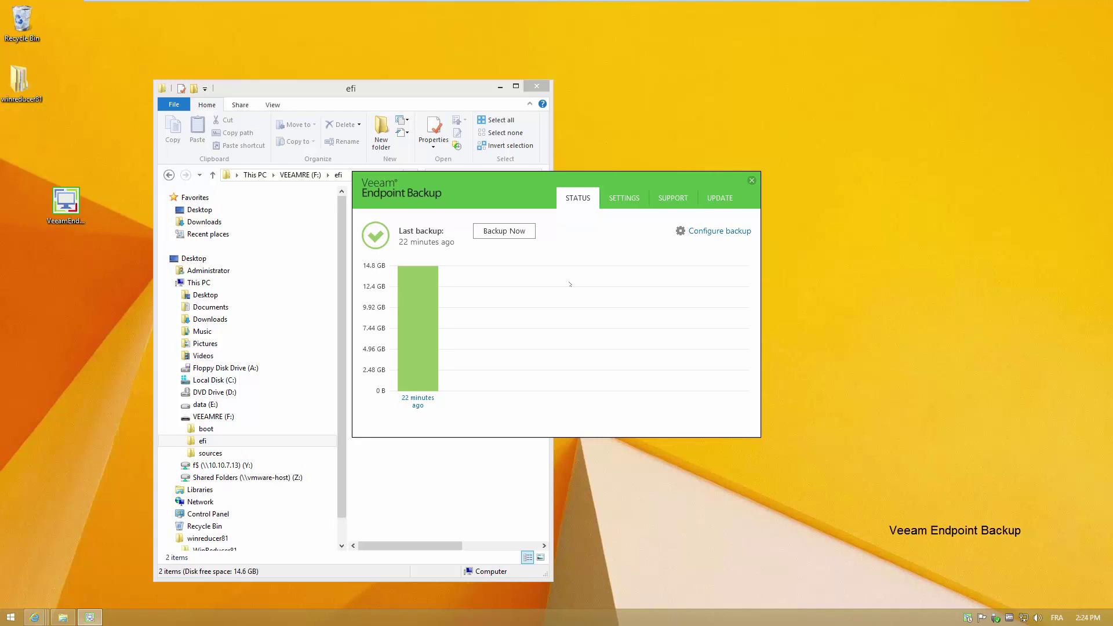
{"action": "left_click", "coordinate": [212, 404]}
- Open E:\VeeamBackup\Backup Job and widen the window and Name column to show the .vbm and .vbk names
{"action": "double_click", "coordinate": [400, 222]}
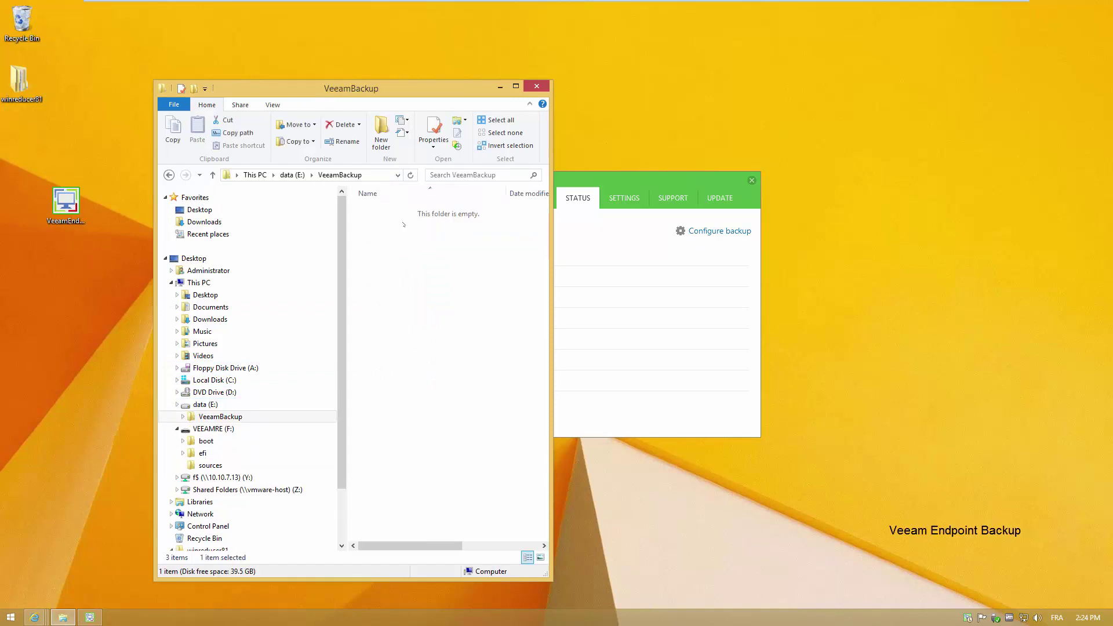
{"action": "double_click", "coordinate": [405, 209]}
{"action": "left_click_drag", "start_coordinate": [548, 229], "coordinate": [861, 232]}
{"action": "left_click", "coordinate": [510, 223]}
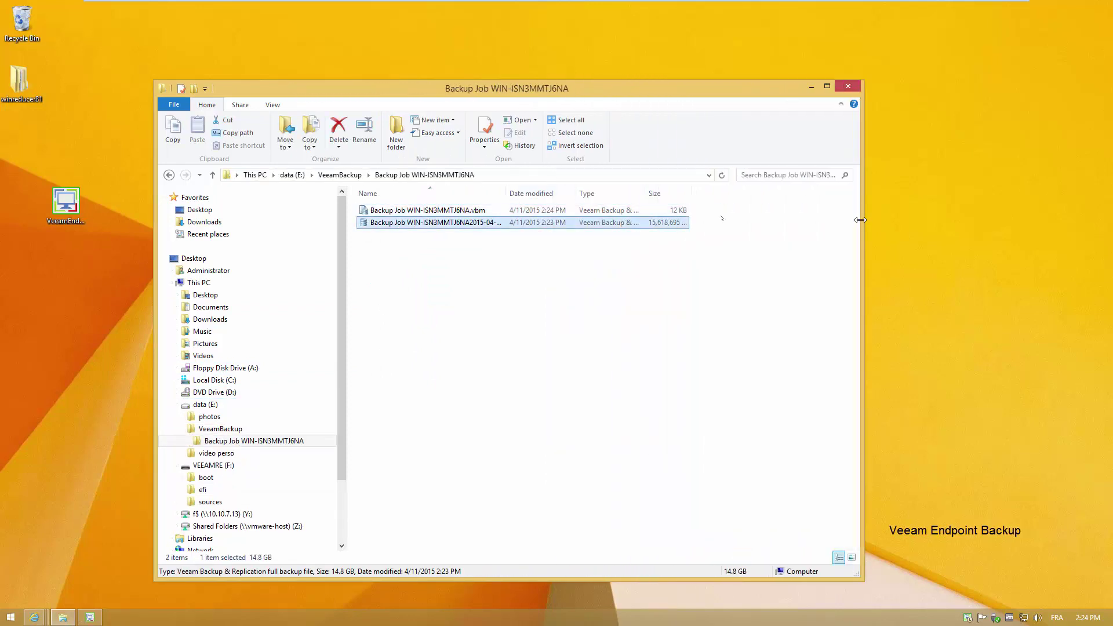
{"action": "left_click_drag", "start_coordinate": [505, 193], "coordinate": [582, 200]}
{"action": "left_click", "coordinate": [530, 280]}
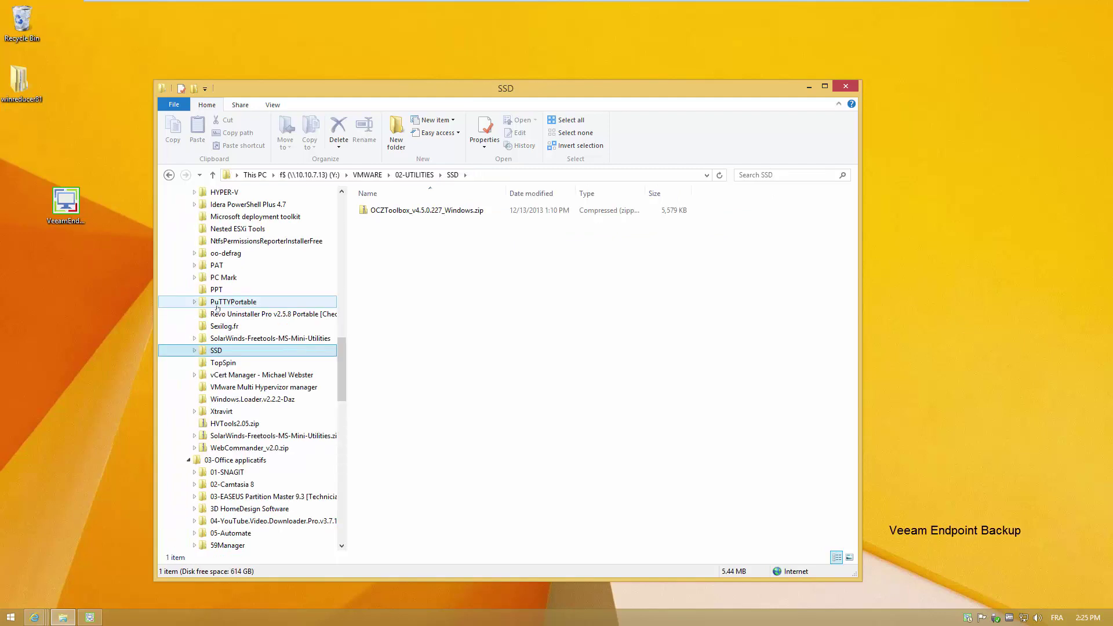
- Copy the PuTTYPortable folder from the network share to the desktop and open it
{"action": "left_click", "coordinate": [231, 302]}
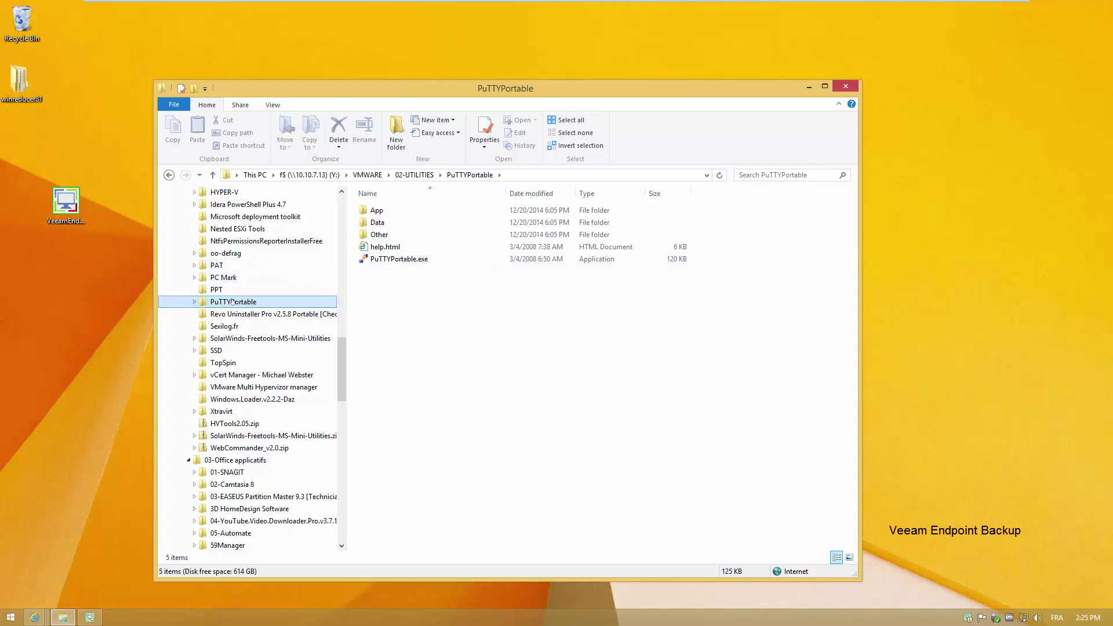
{"action": "right_click", "coordinate": [232, 302]}
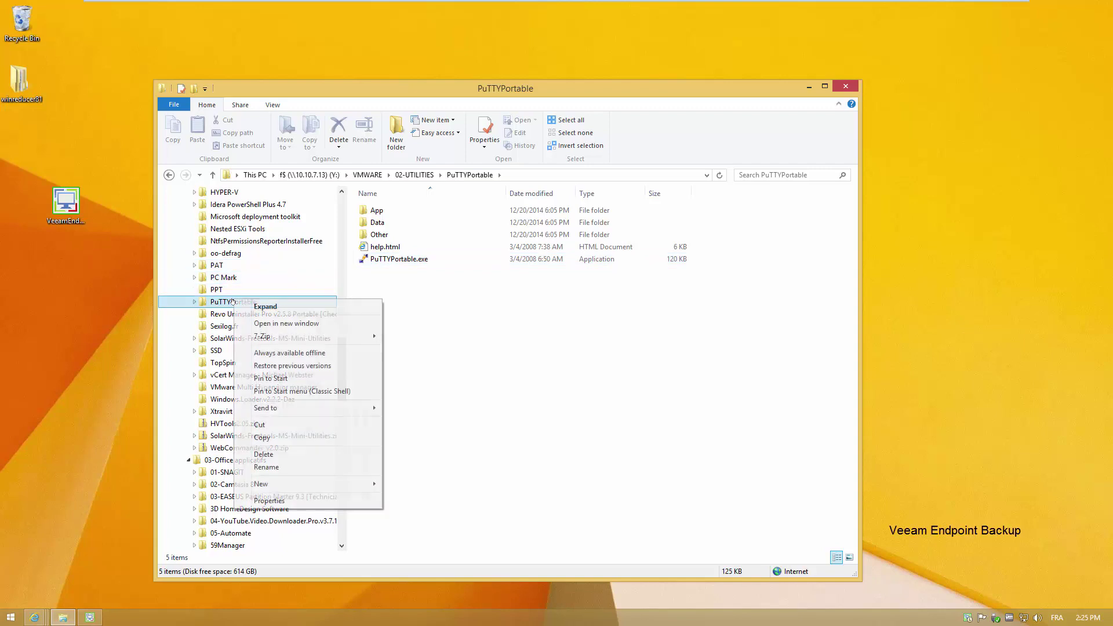
{"action": "left_click", "coordinate": [255, 439]}
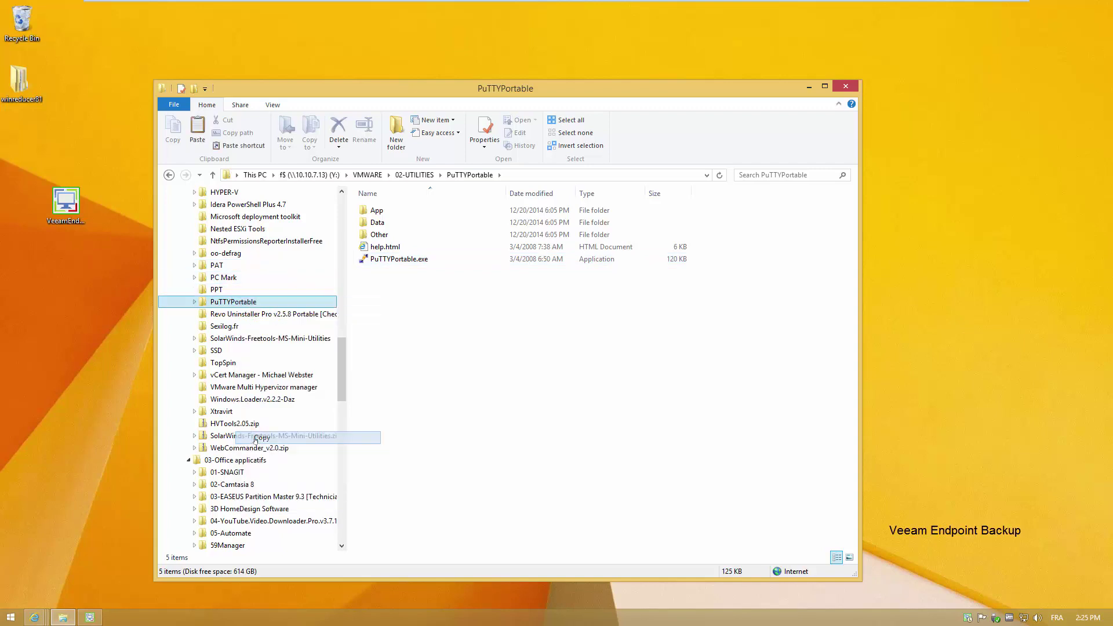
{"action": "right_click", "coordinate": [97, 385]}
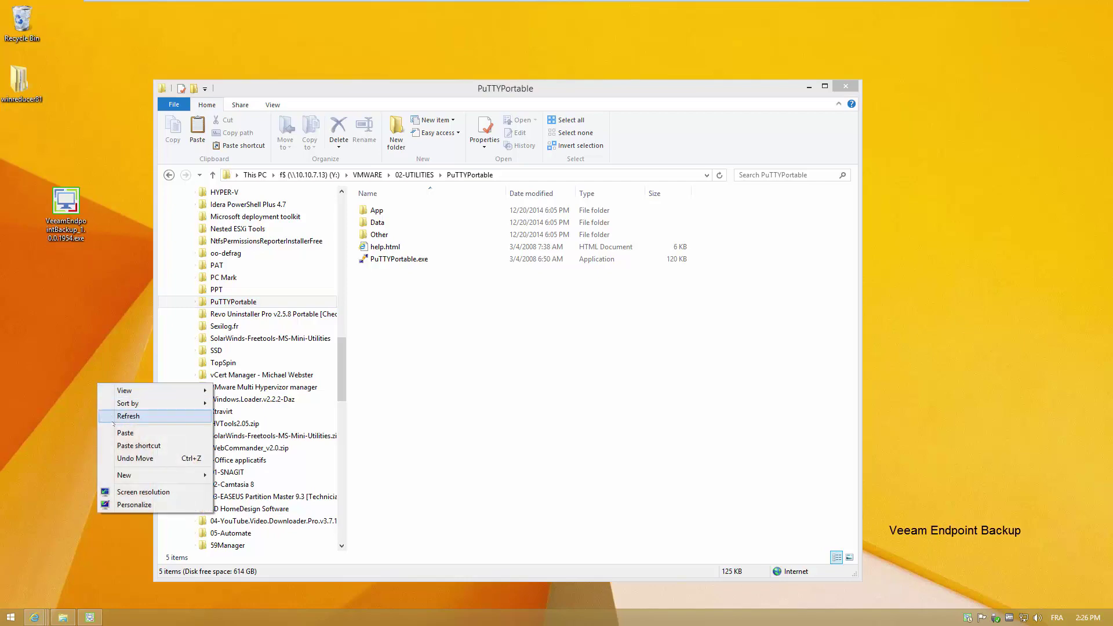
{"action": "left_click", "coordinate": [126, 432]}
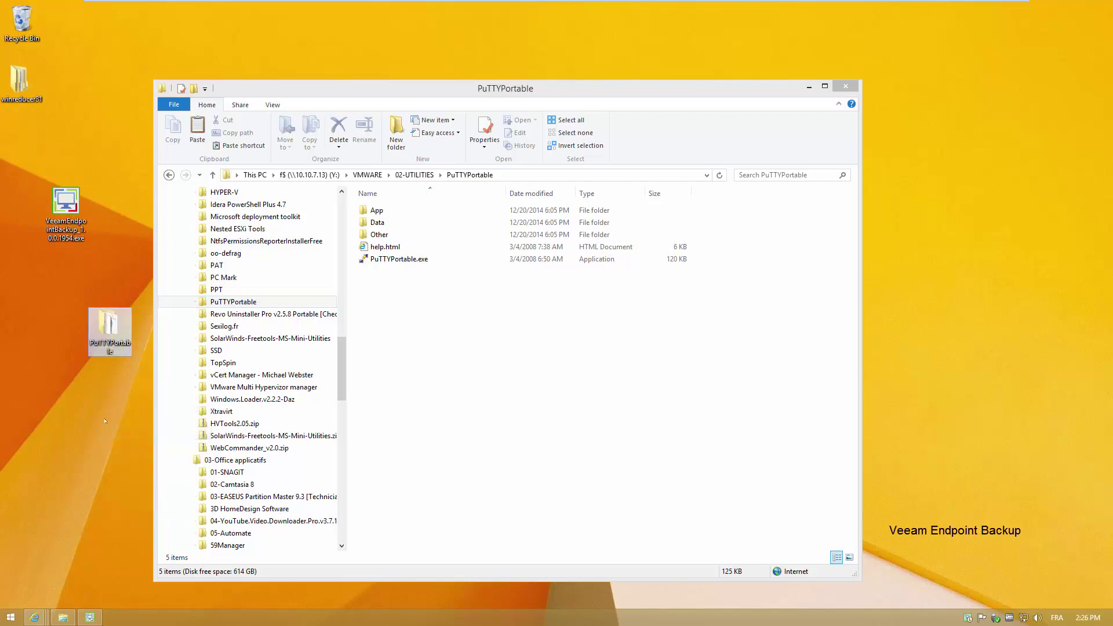
{"action": "double_click", "coordinate": [110, 330]}
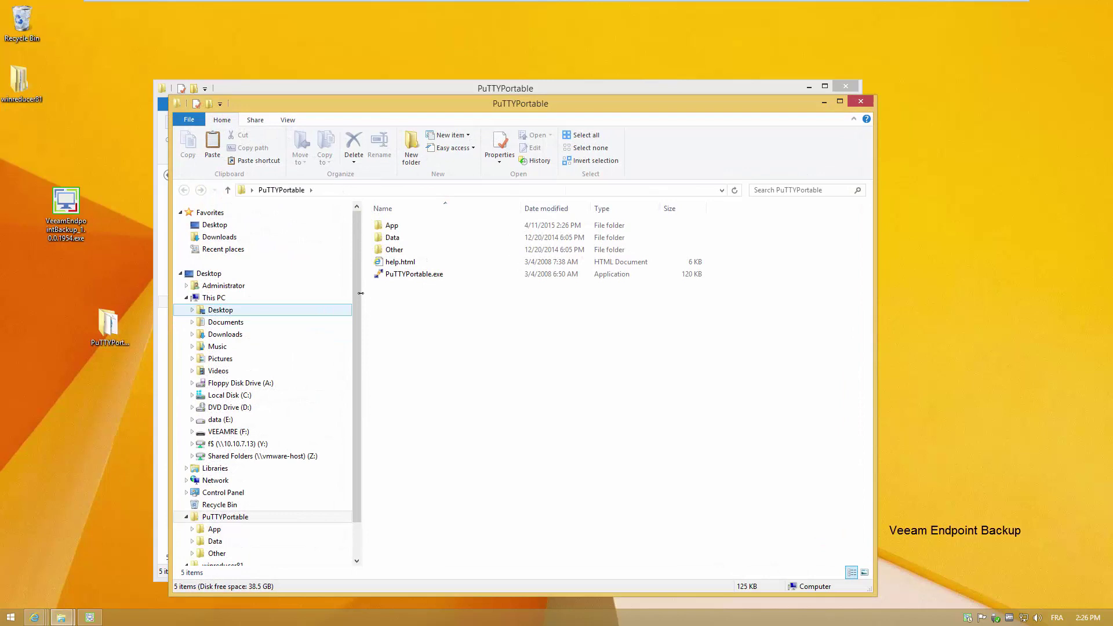
- Pin PuTTYPortable.exe to the taskbar, test-launch PuTTY, then close PuTTY and both folder windows
{"action": "left_click_drag", "start_coordinate": [409, 274], "coordinate": [139, 618]}
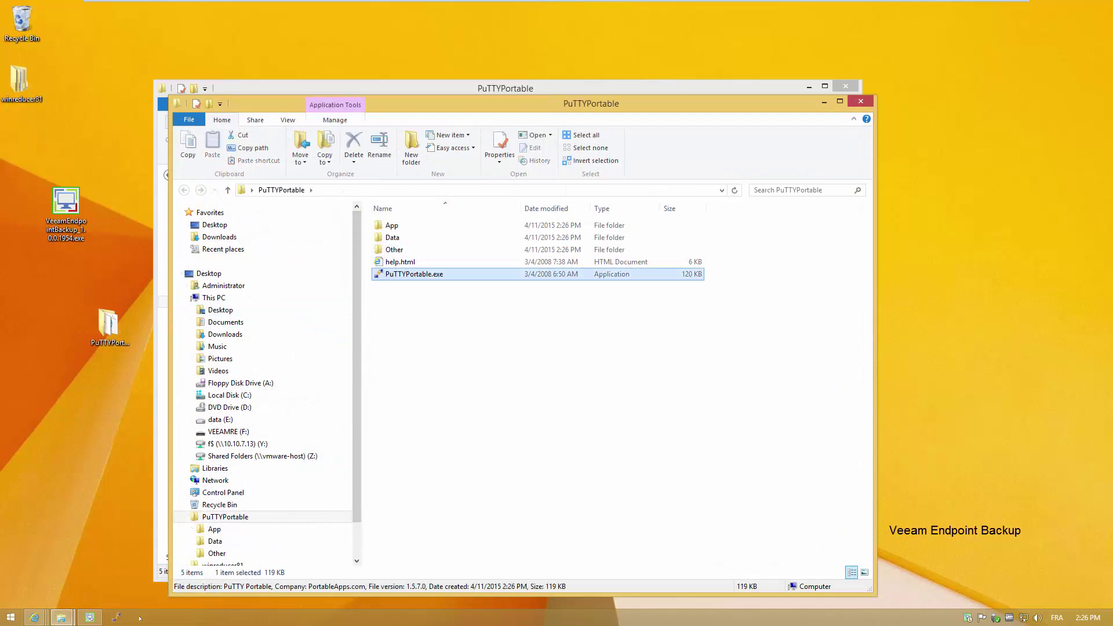
{"action": "left_click", "coordinate": [115, 617]}
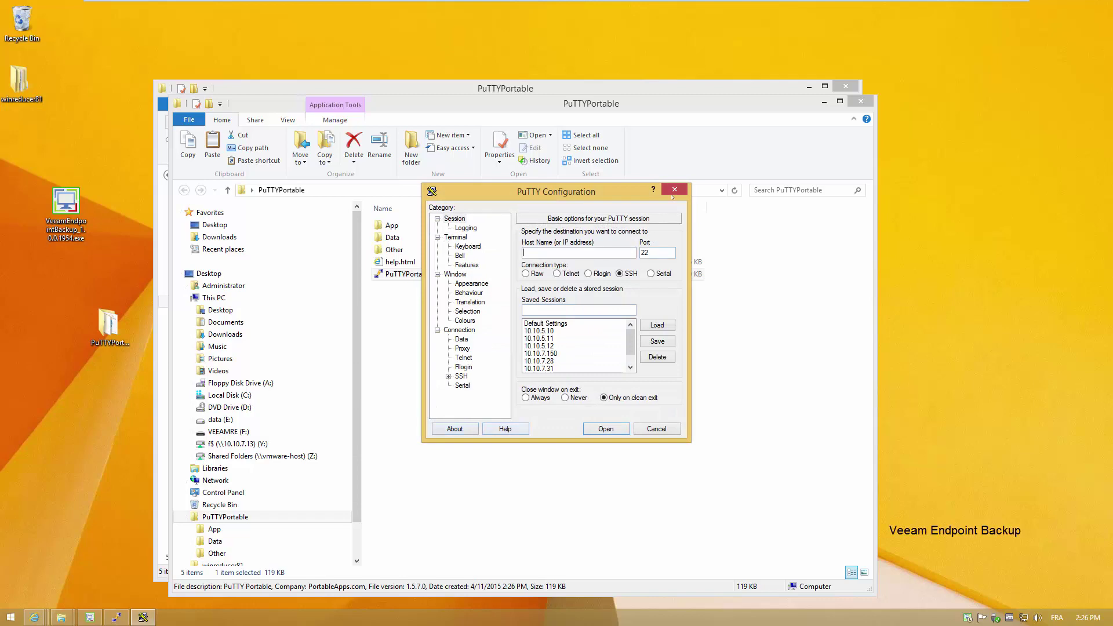
{"action": "left_click", "coordinate": [672, 195]}
{"action": "left_click", "coordinate": [864, 101]}
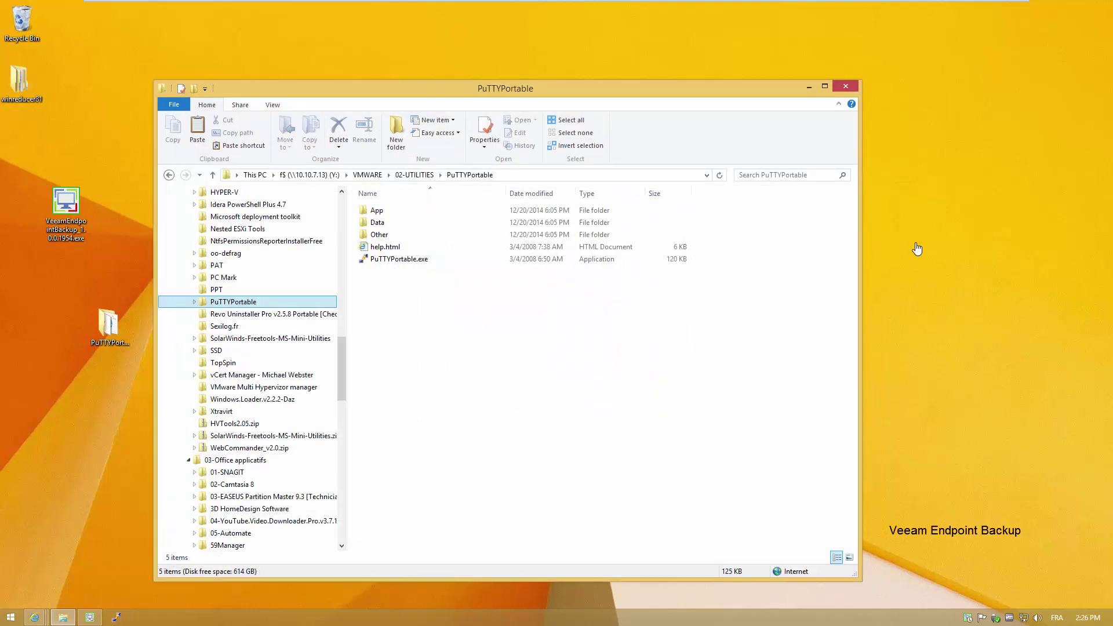
{"action": "left_click", "coordinate": [846, 85]}
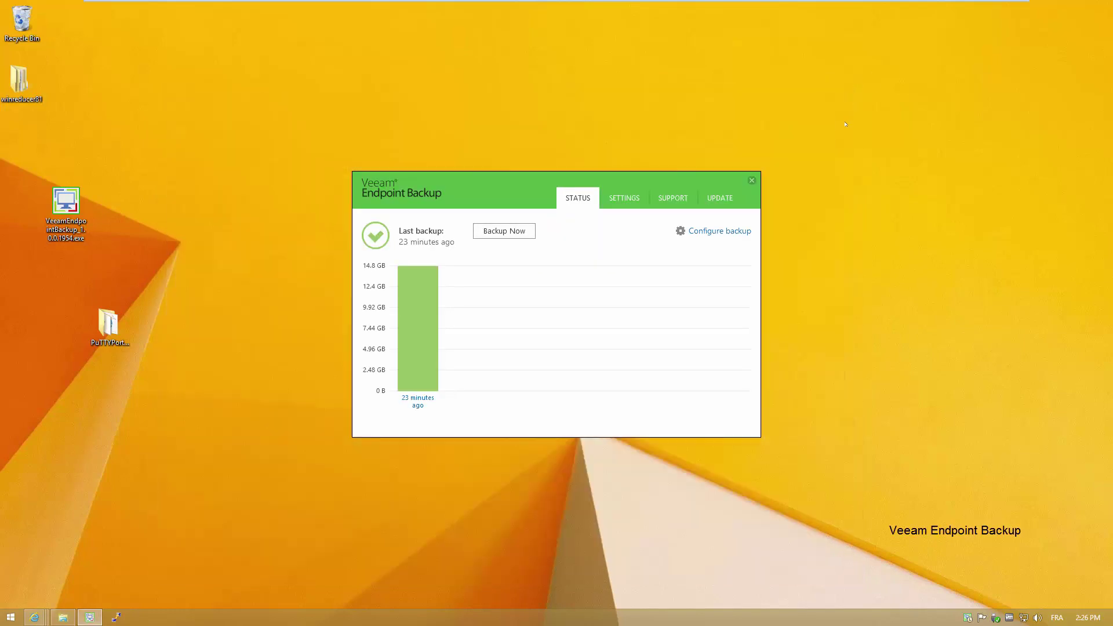
- Start a second backup with Backup Now to create an incremental restore point
{"action": "left_click", "coordinate": [499, 232]}
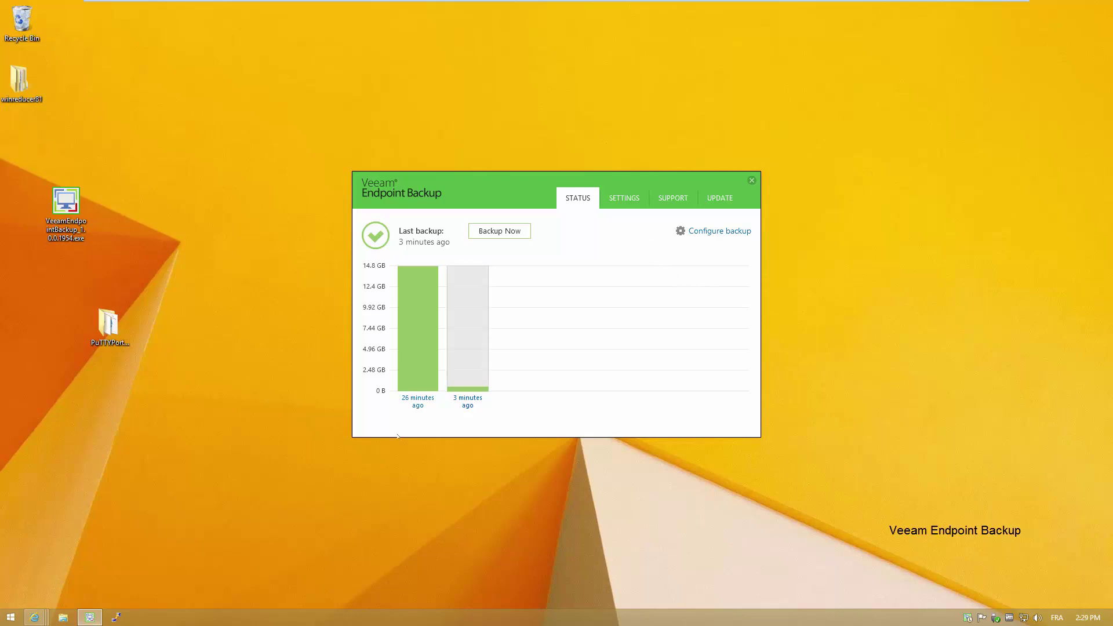
- Open E:\VeeamBackup\Backup Job and widen the Size column to show the .vbk and 297,230 KB .vib sizes
{"action": "key", "text": "super+e"}
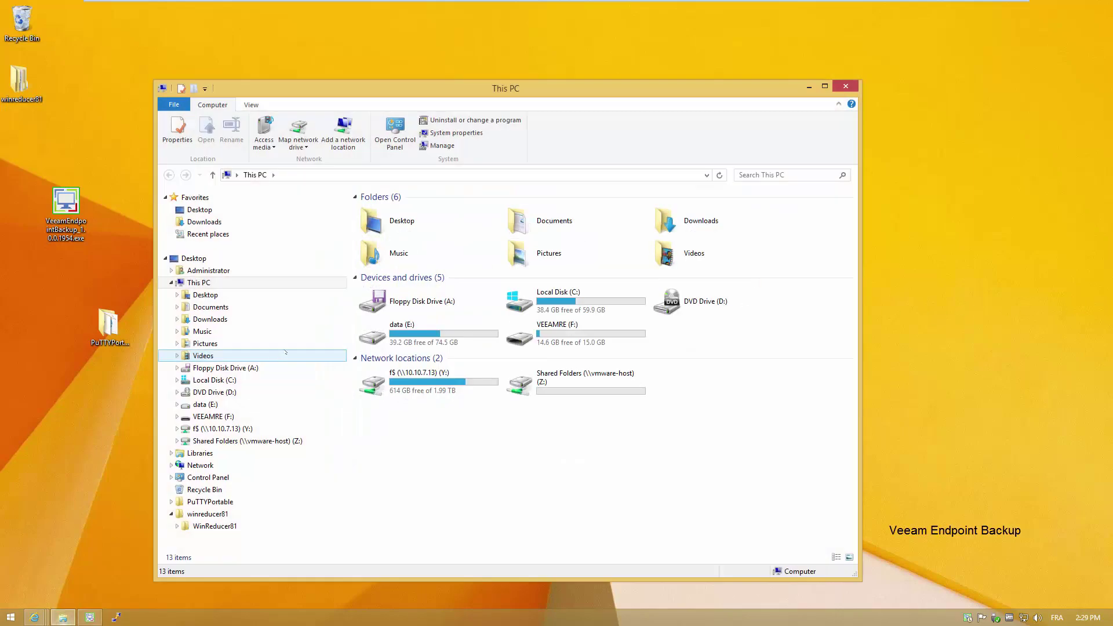
{"action": "left_click", "coordinate": [212, 416]}
{"action": "left_click", "coordinate": [211, 405]}
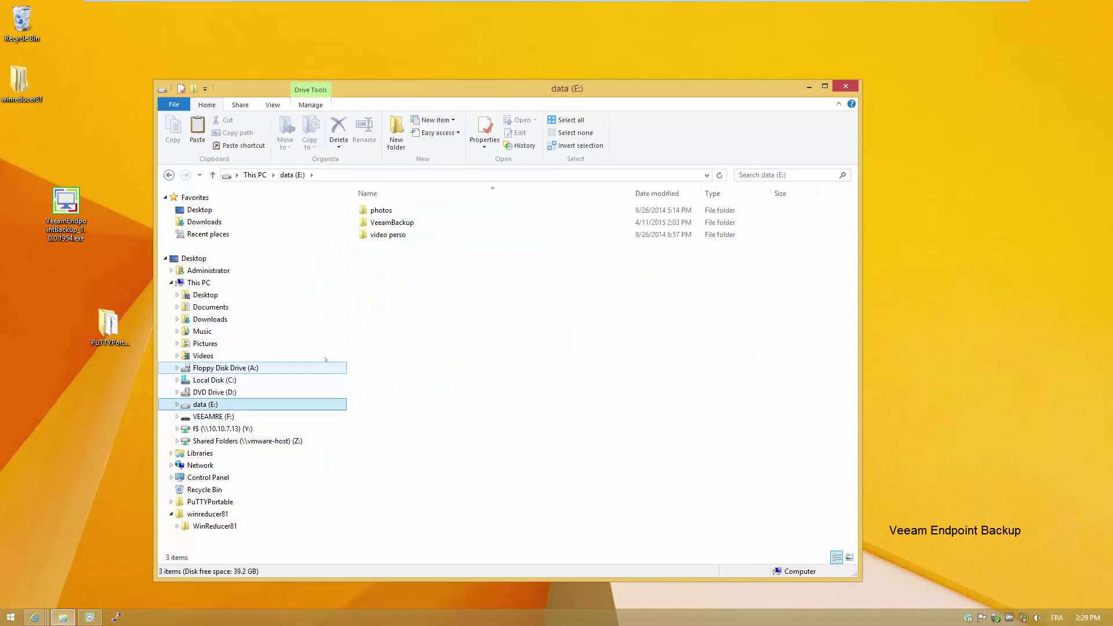
{"action": "double_click", "coordinate": [386, 222]}
{"action": "double_click", "coordinate": [387, 210]}
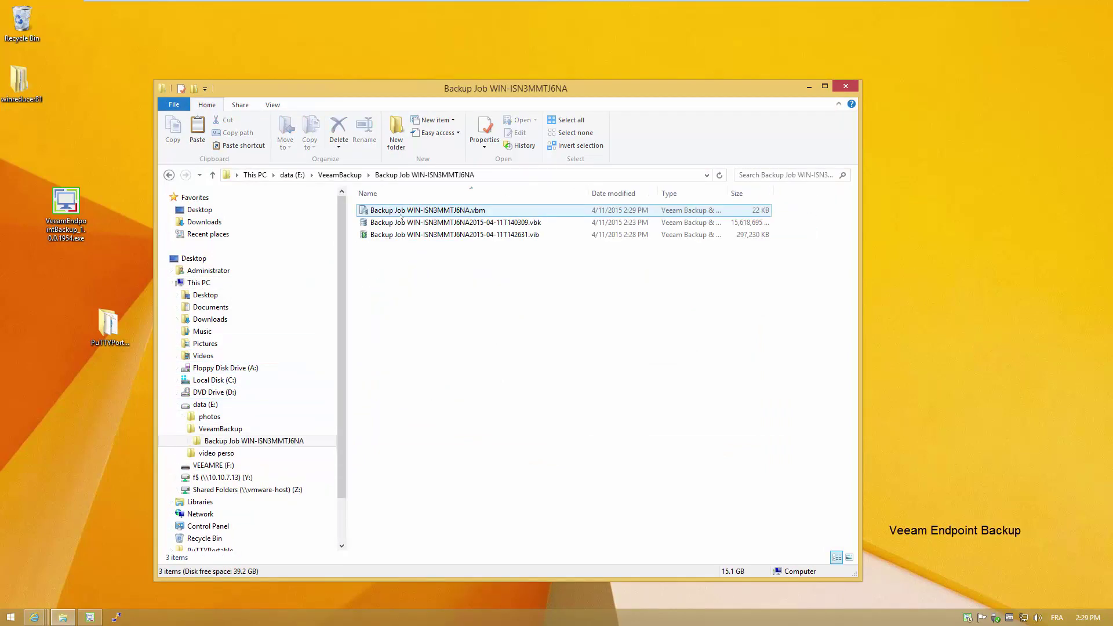
{"action": "left_click", "coordinate": [394, 222]}
{"action": "left_click", "coordinate": [529, 235]}
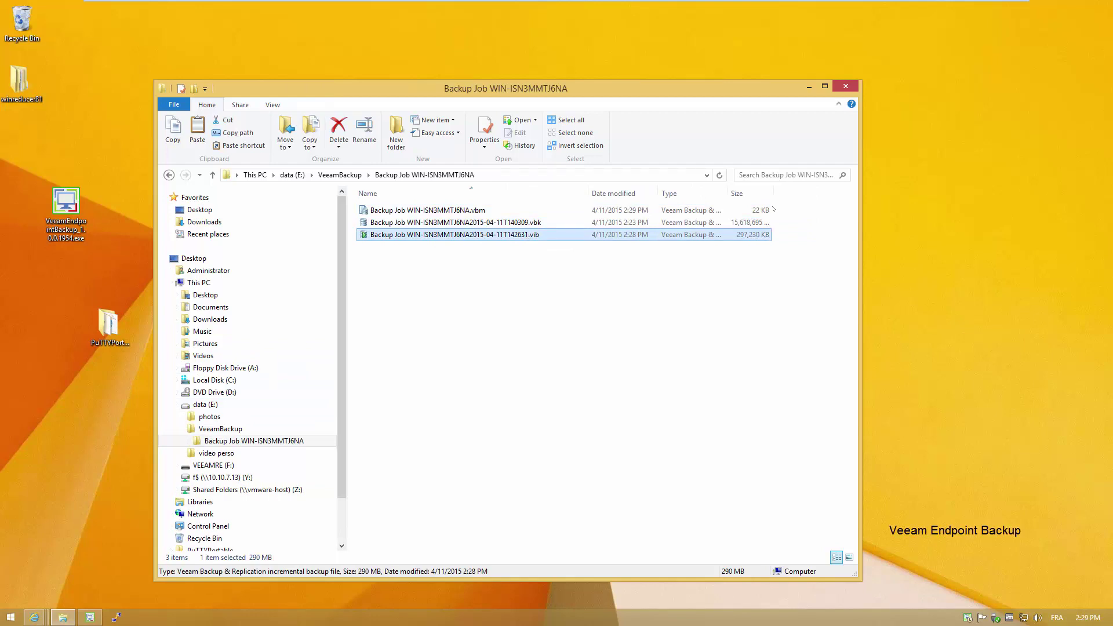
{"action": "left_click_drag", "start_coordinate": [773, 193], "coordinate": [796, 192]}
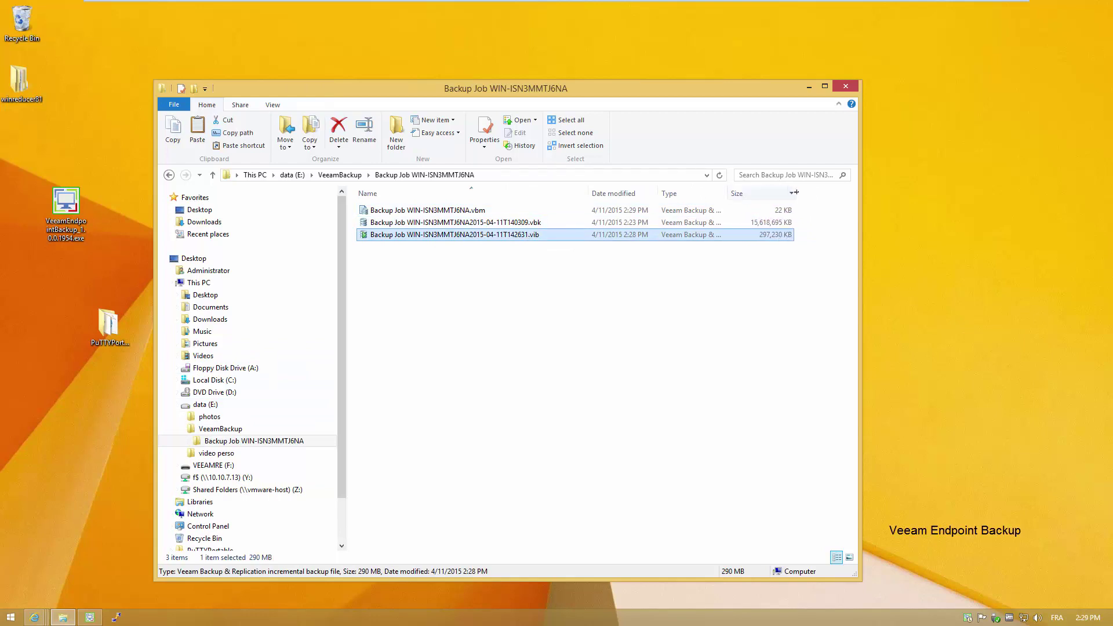
{"action": "left_click", "coordinate": [783, 275]}
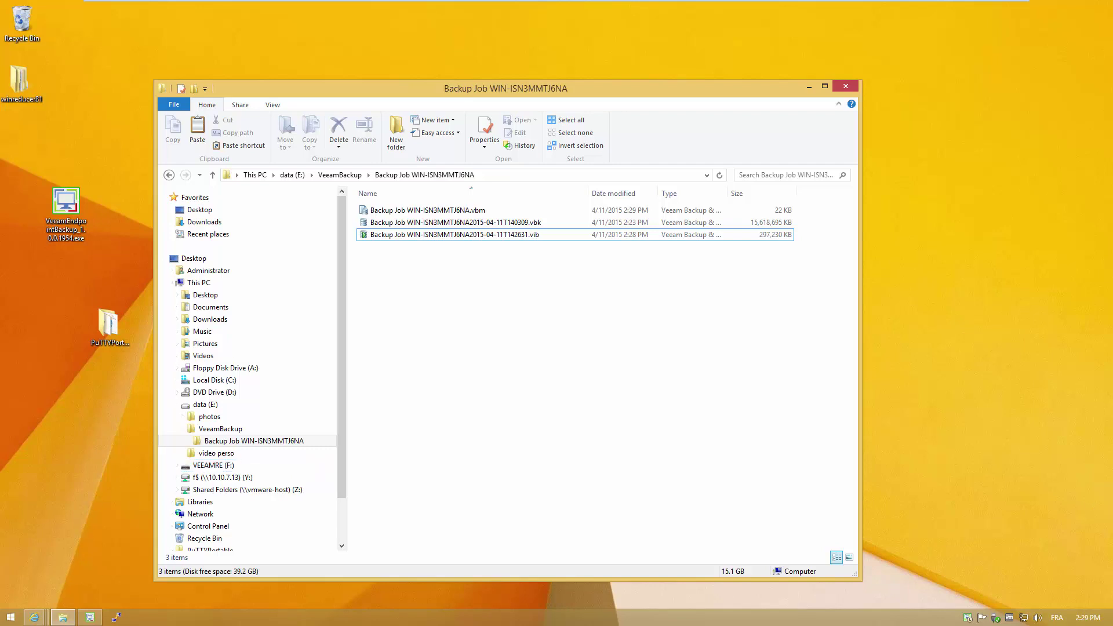
- Restart Windows from the Start menu so it boots into the Veeam recovery media
{"action": "left_click", "coordinate": [12, 620]}
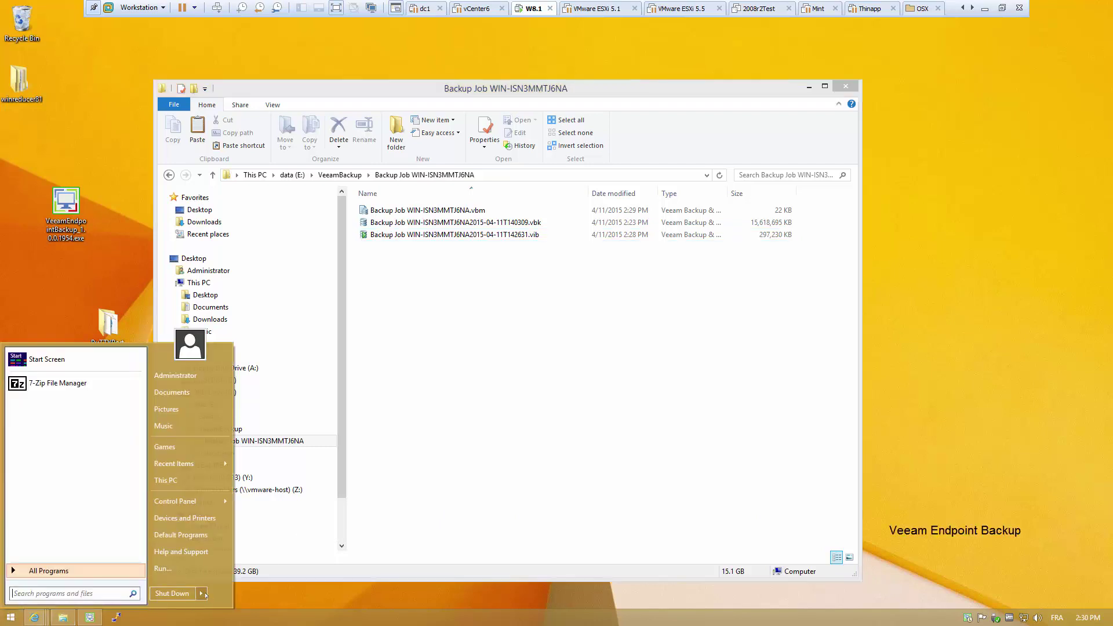
{"action": "mouse_move", "coordinate": [202, 593]}
{"action": "left_click", "coordinate": [229, 577]}
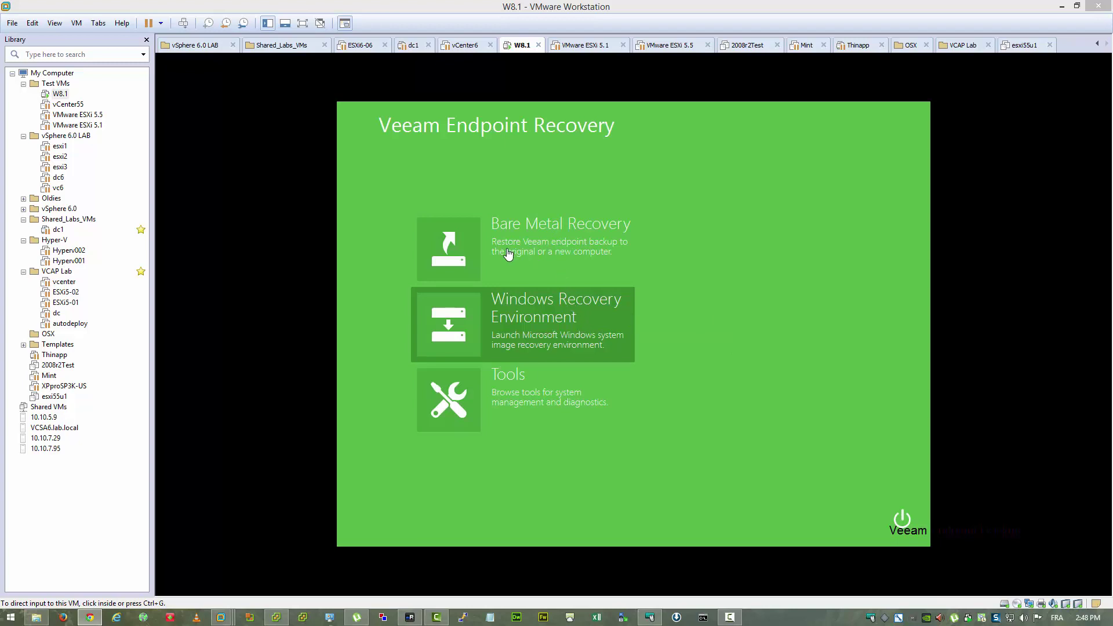
- Run a bare metal recovery of the entire computer from the local backup's 4/11/2015 2:04 PM Full restore point
{"action": "left_click", "coordinate": [467, 250]}
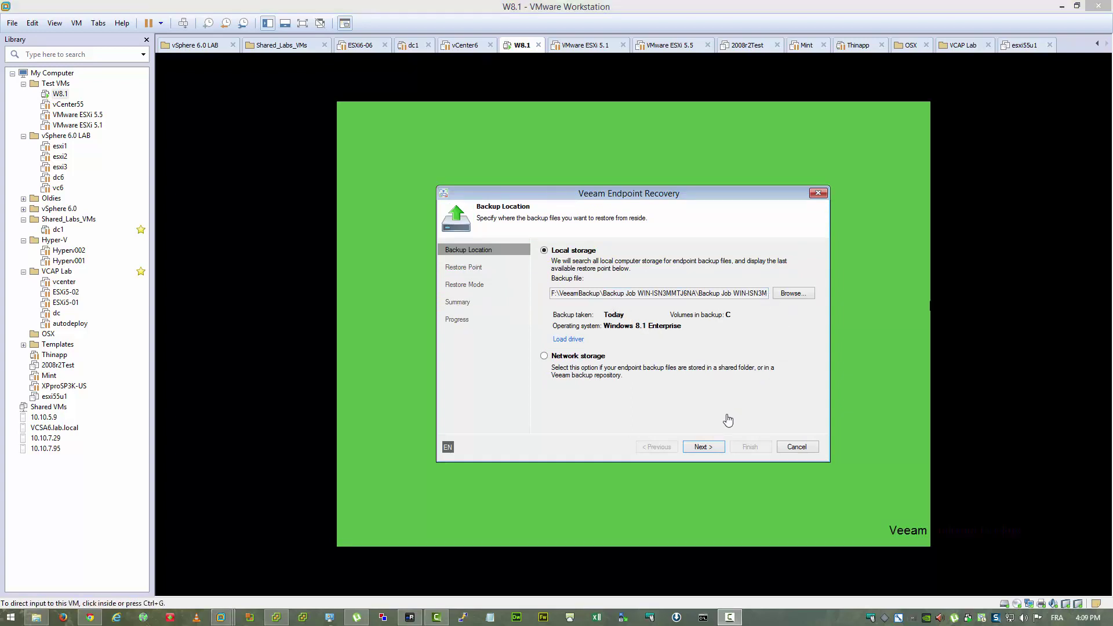
{"action": "left_click", "coordinate": [712, 448]}
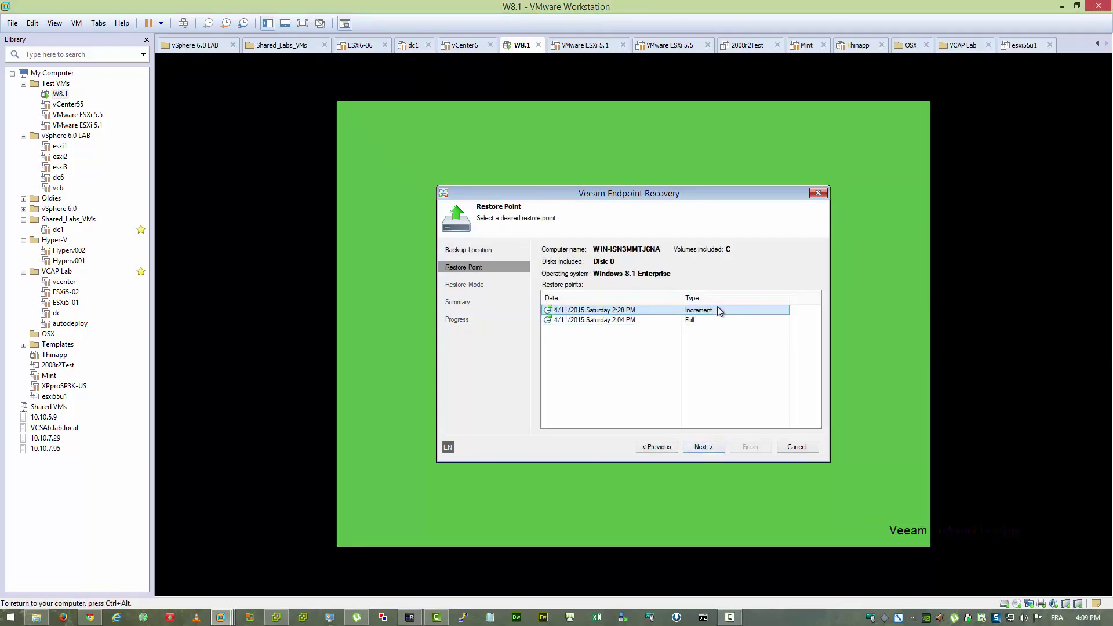
{"action": "left_click", "coordinate": [704, 322]}
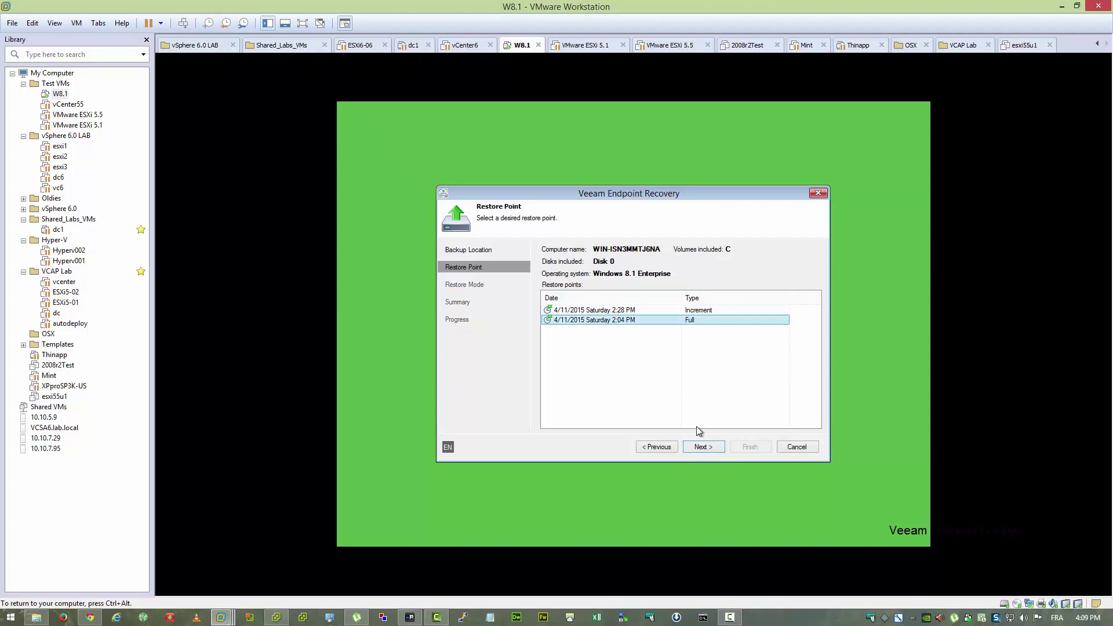
{"action": "left_click", "coordinate": [704, 448]}
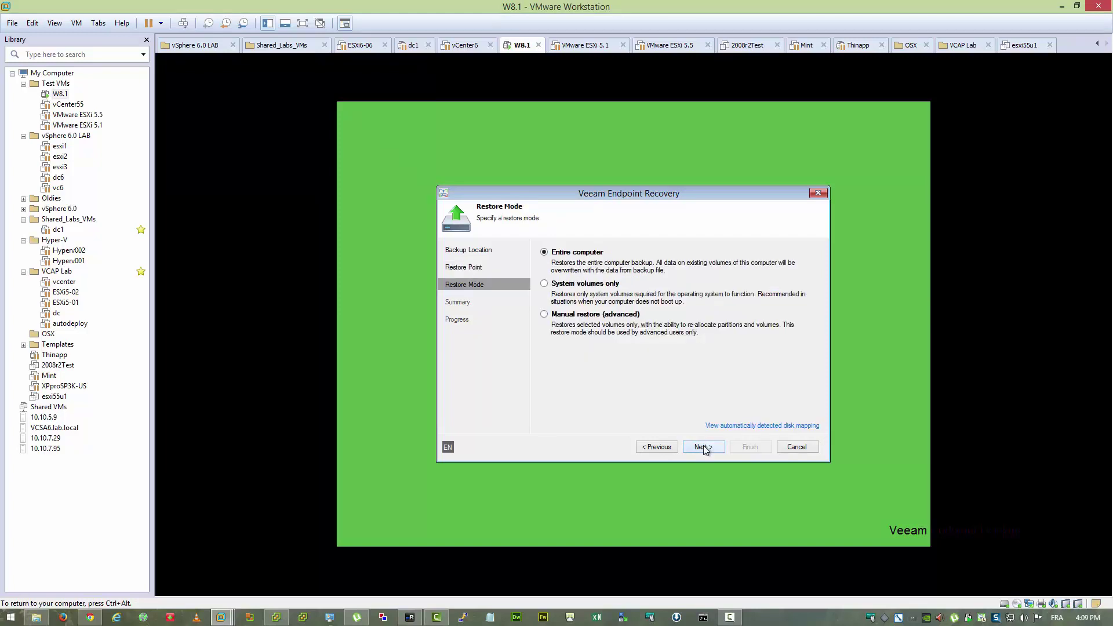
{"action": "left_click", "coordinate": [700, 447]}
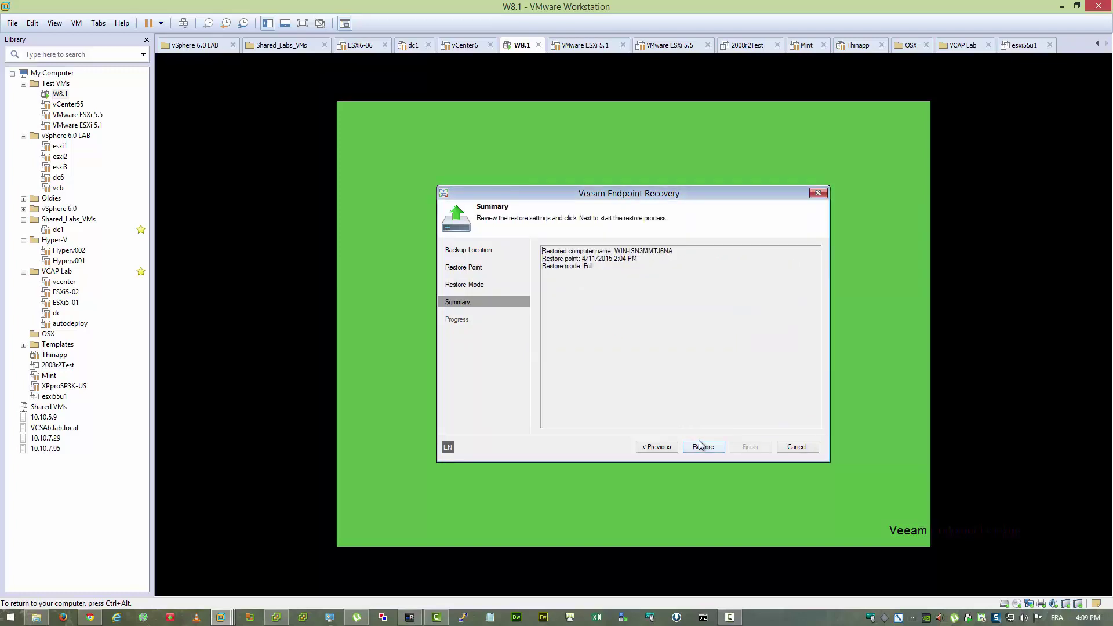
{"action": "left_click", "coordinate": [702, 447]}
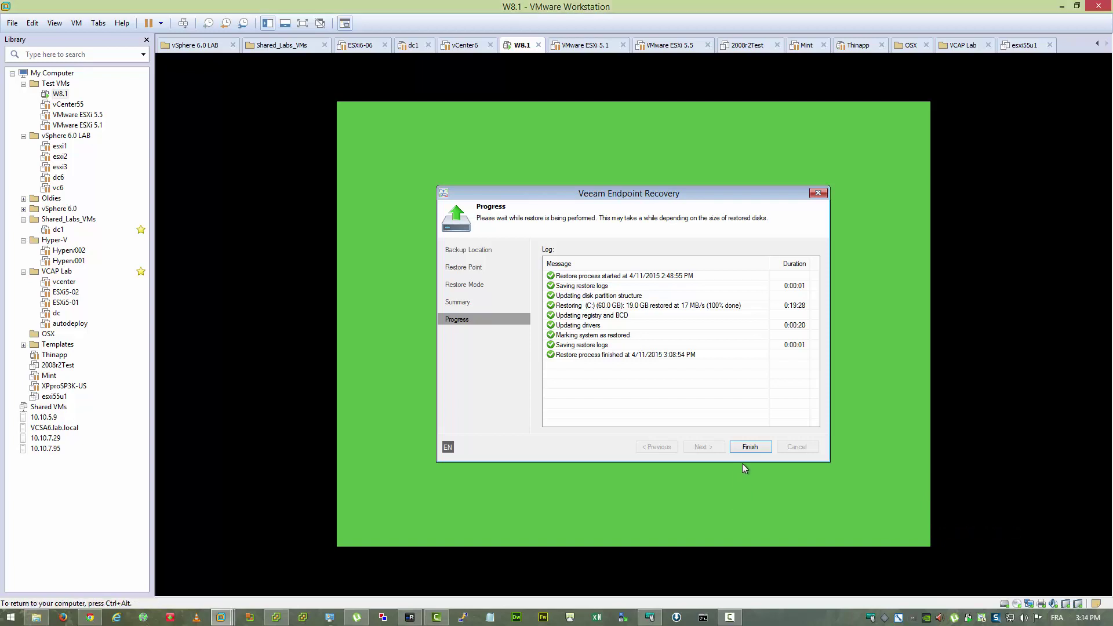
- Close the completed restore wizard and restart the machine
{"action": "left_click", "coordinate": [746, 447]}
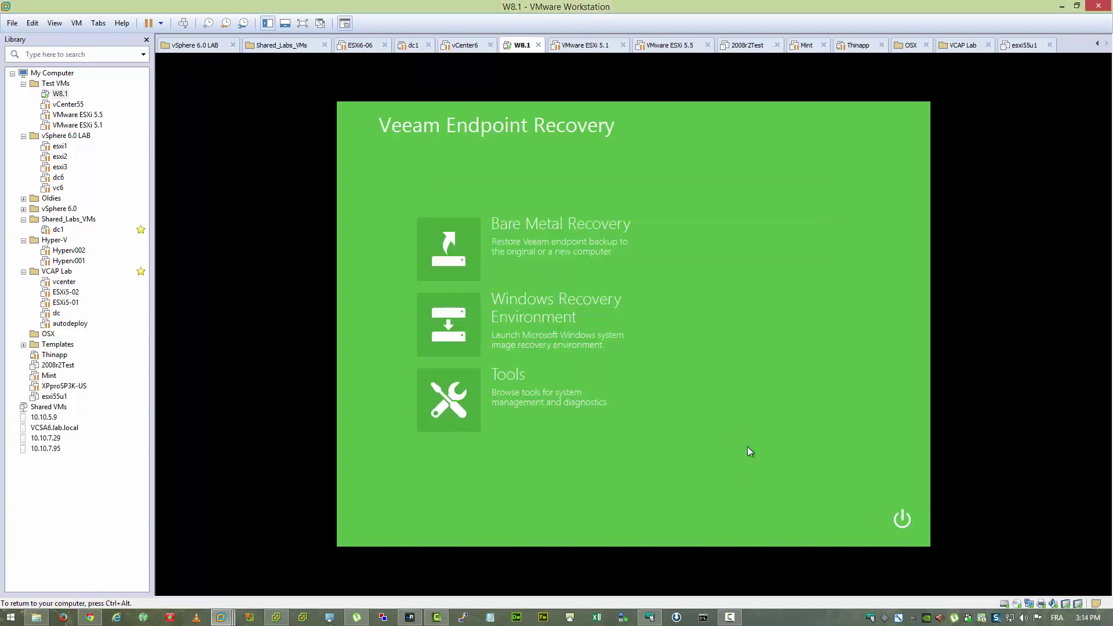
{"action": "left_click", "coordinate": [903, 519]}
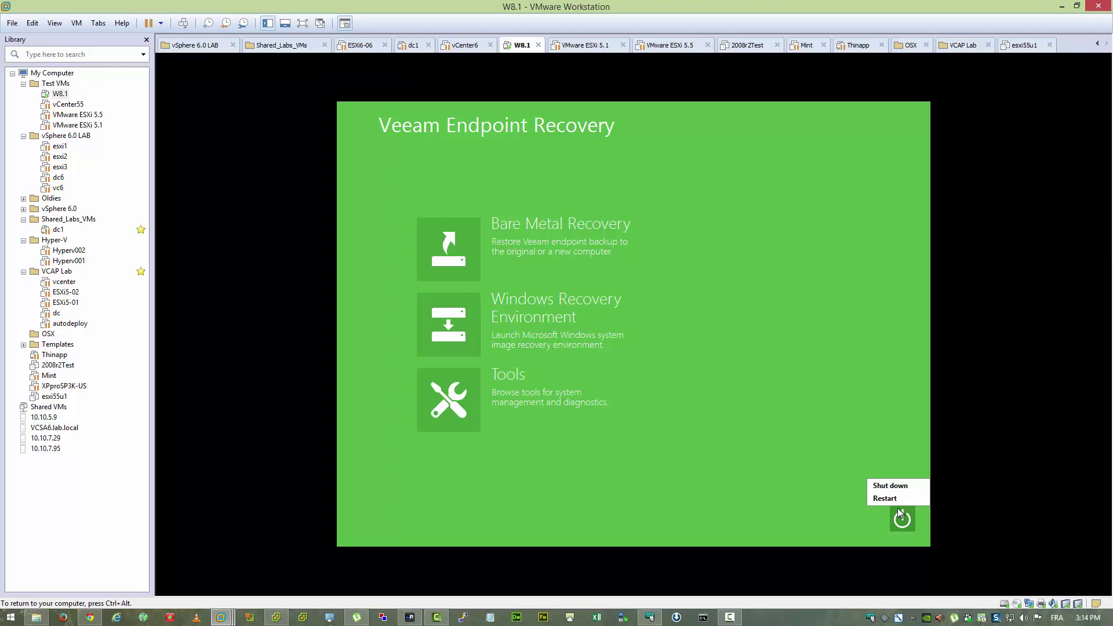
{"action": "left_click", "coordinate": [889, 498]}
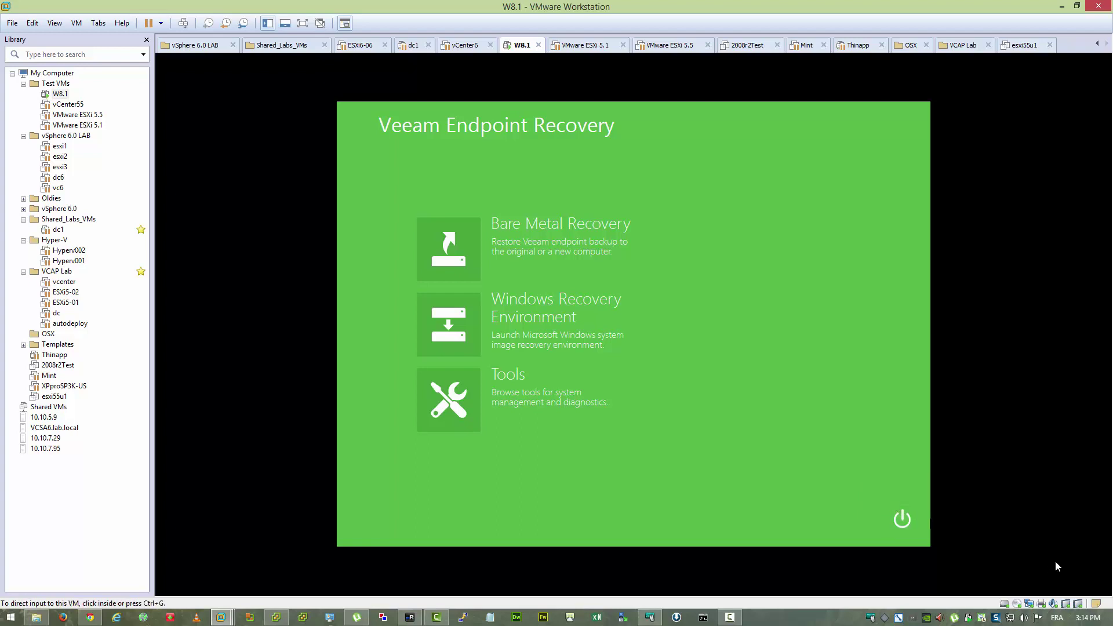
- Dismiss the incorrect-password message, sign in with the account password, and release input to the host
{"action": "left_click", "coordinate": [912, 350]}
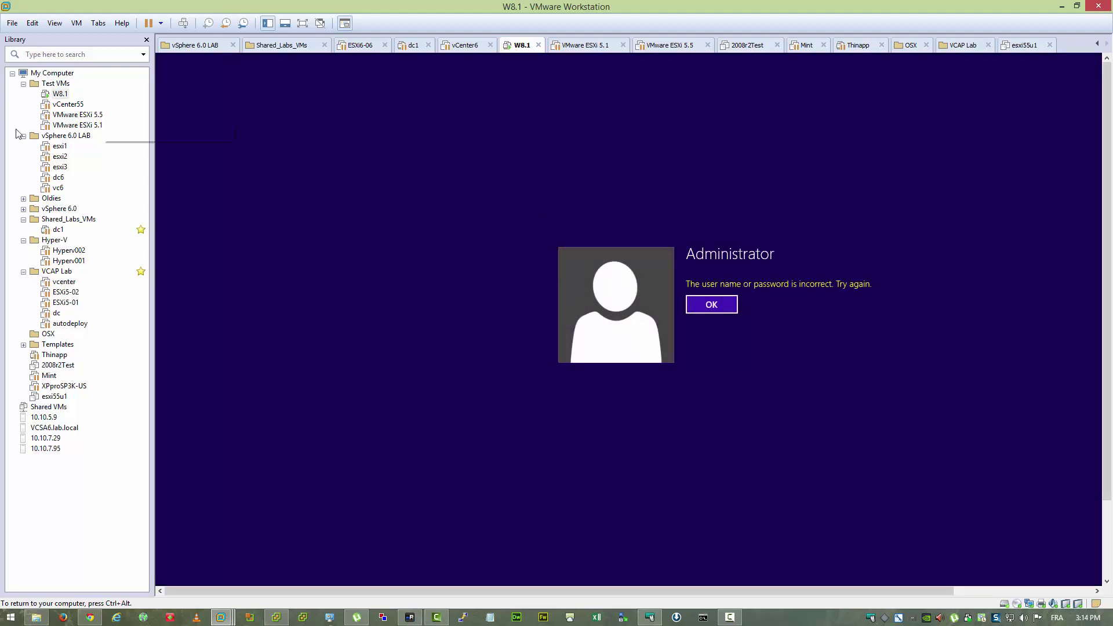
{"action": "left_click", "coordinate": [711, 305]}
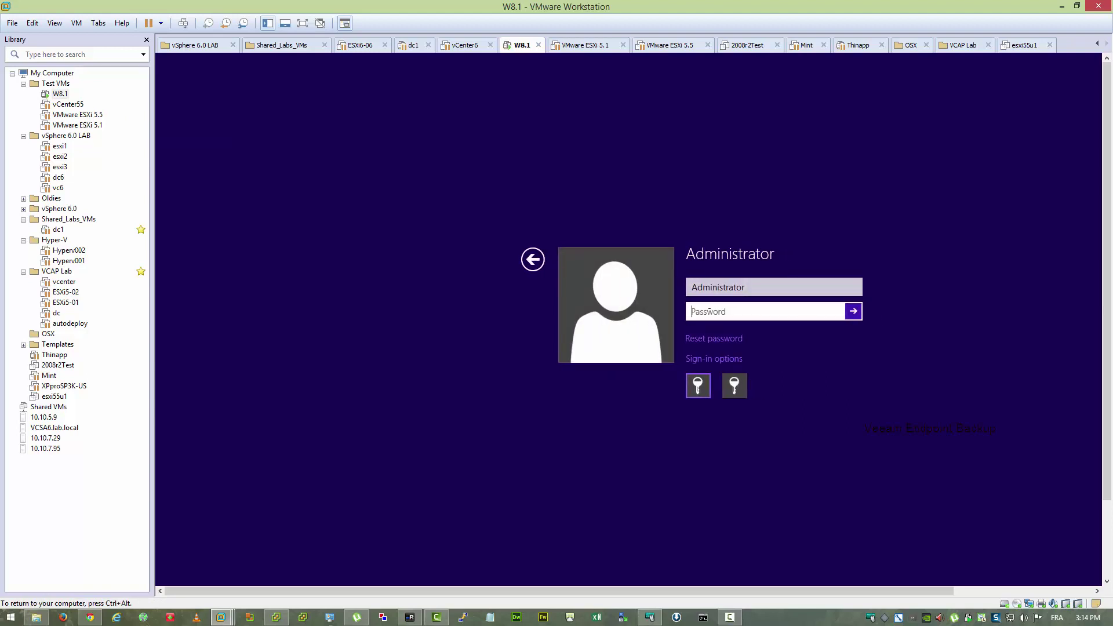
{"action": "type", "text": "P@ssw0rd"}
{"action": "key", "text": "Return"}
{"action": "key", "text": "ctrl+alt"}
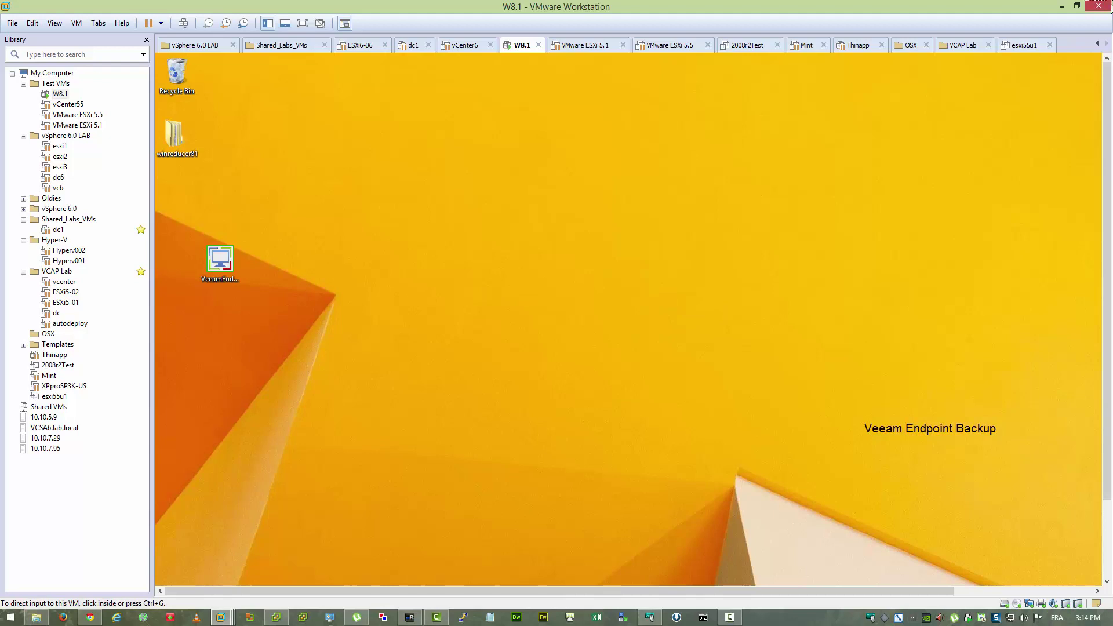
- Show the VM full screen and review All Programs in the Start menu to confirm PuTTY is gone
{"action": "left_click", "coordinate": [303, 23]}
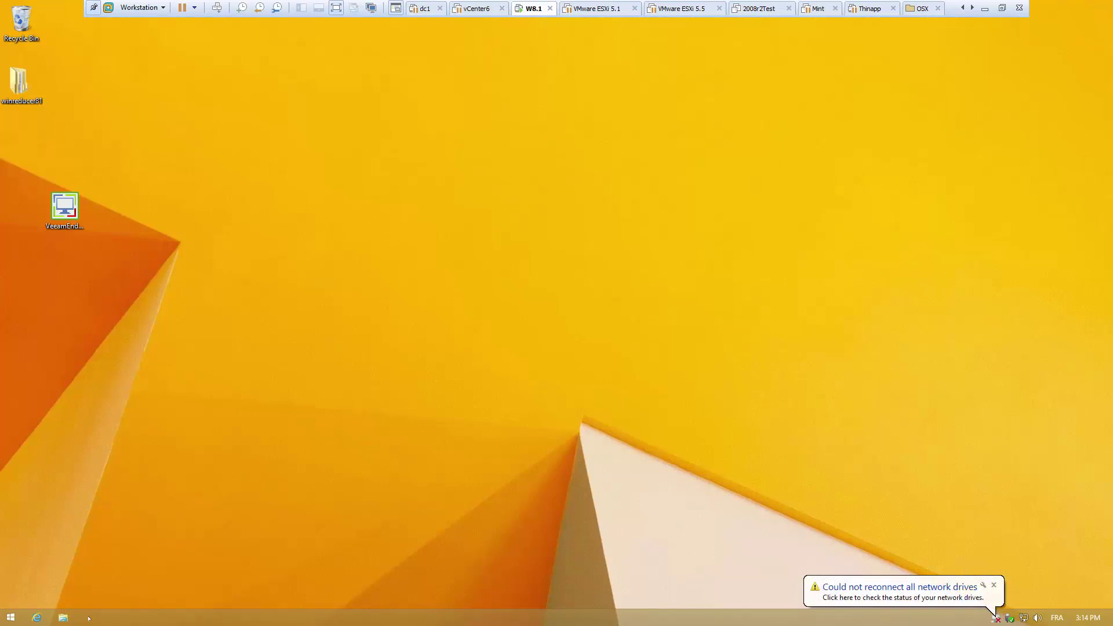
{"action": "left_click", "coordinate": [7, 617]}
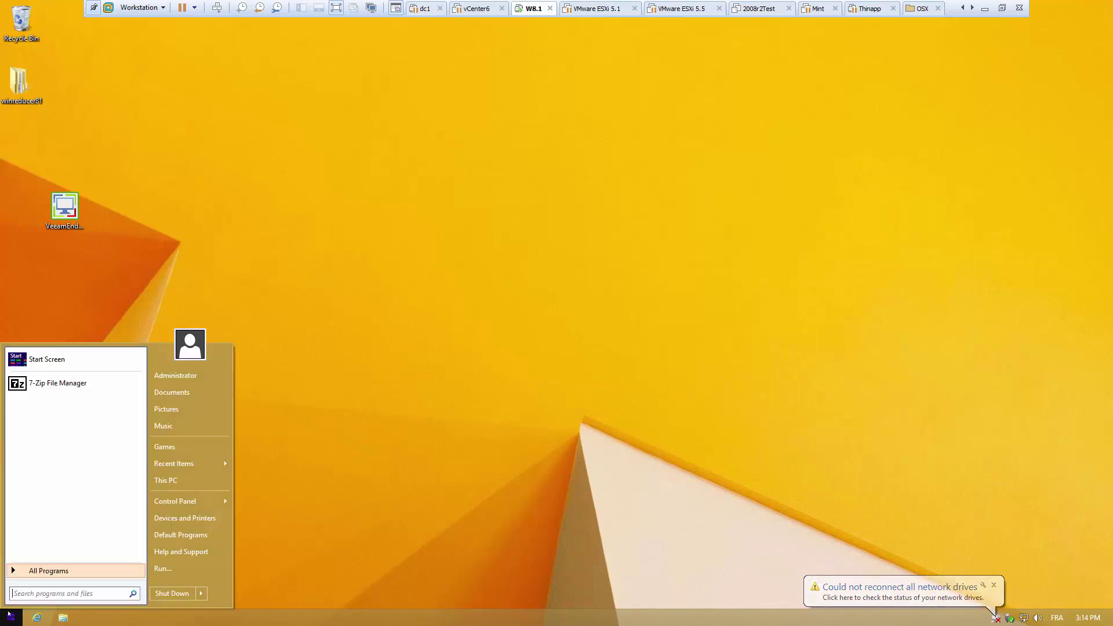
{"action": "left_click", "coordinate": [30, 573]}
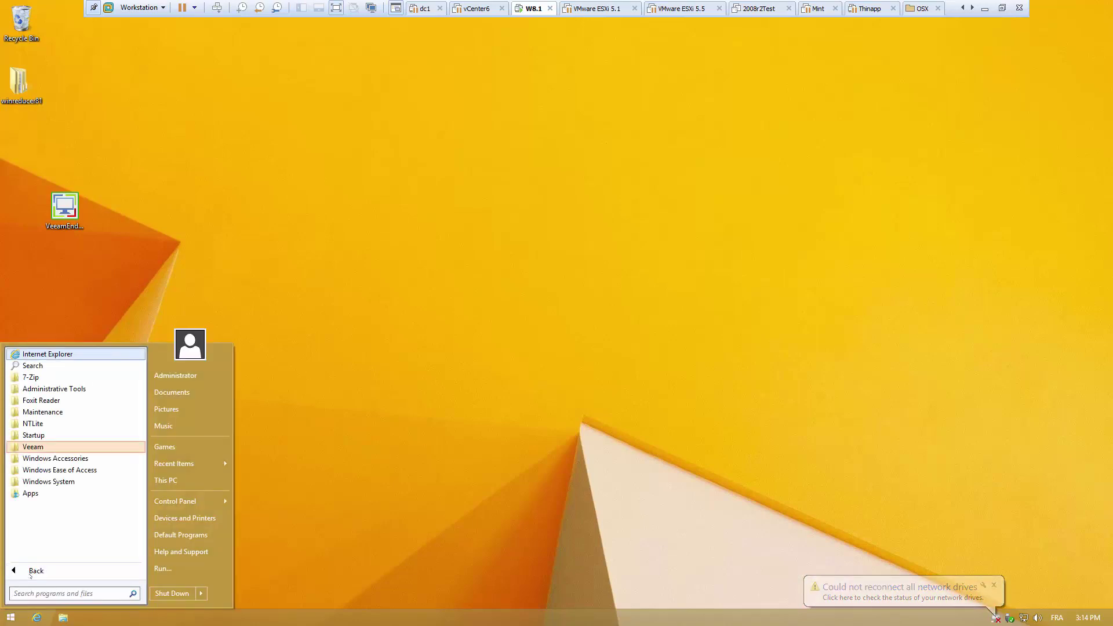
{"action": "left_click", "coordinate": [398, 553]}
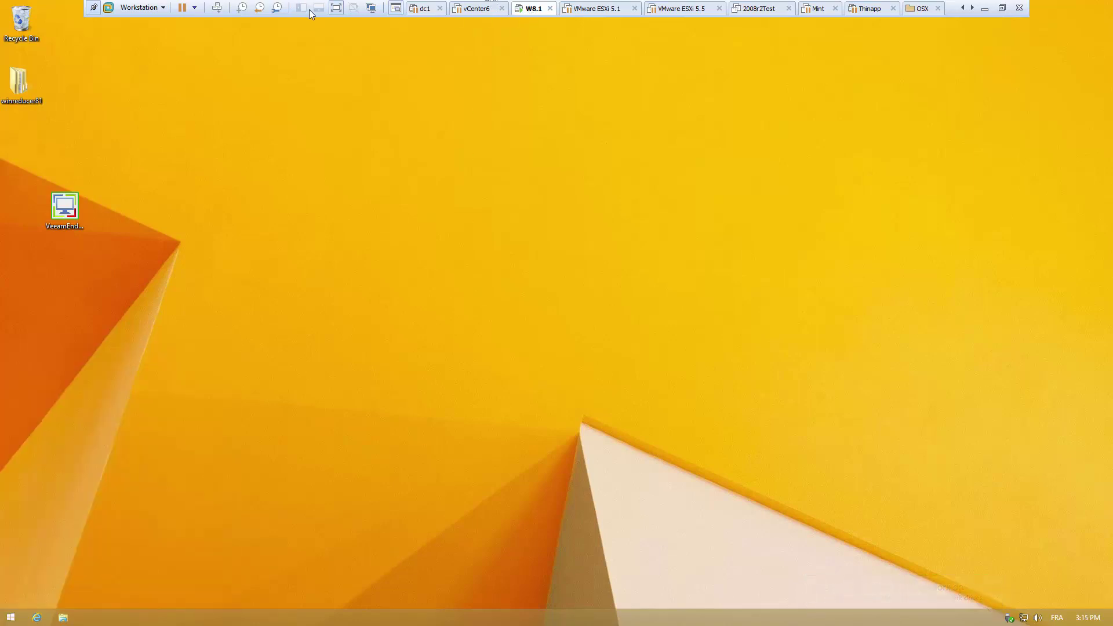